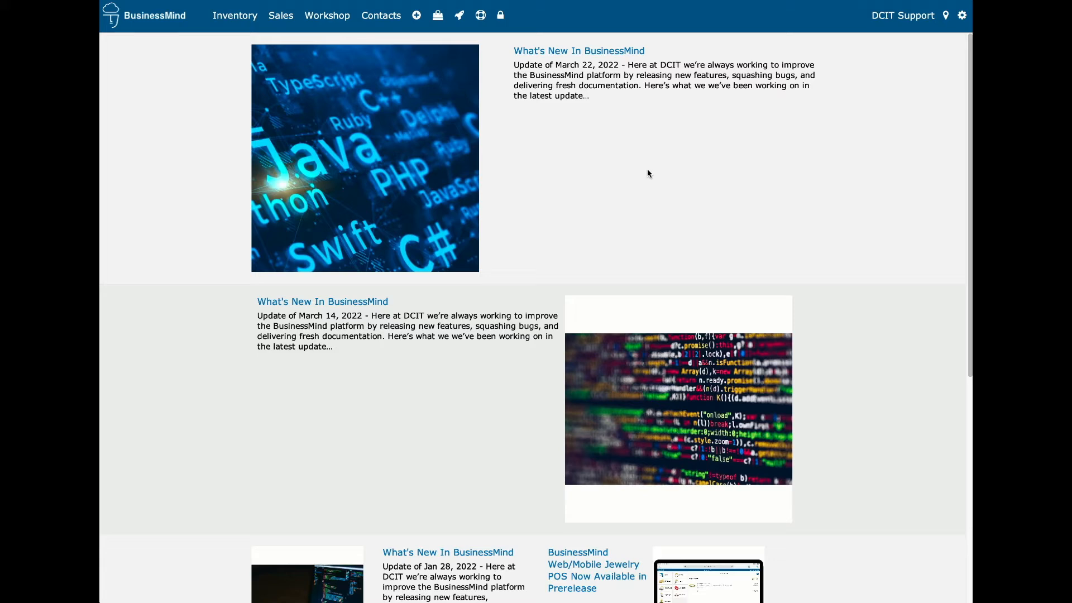
- Open the Sales Data set of sale and return lines and download it as a CSV file
{"action": "left_click", "coordinate": [285, 21]}
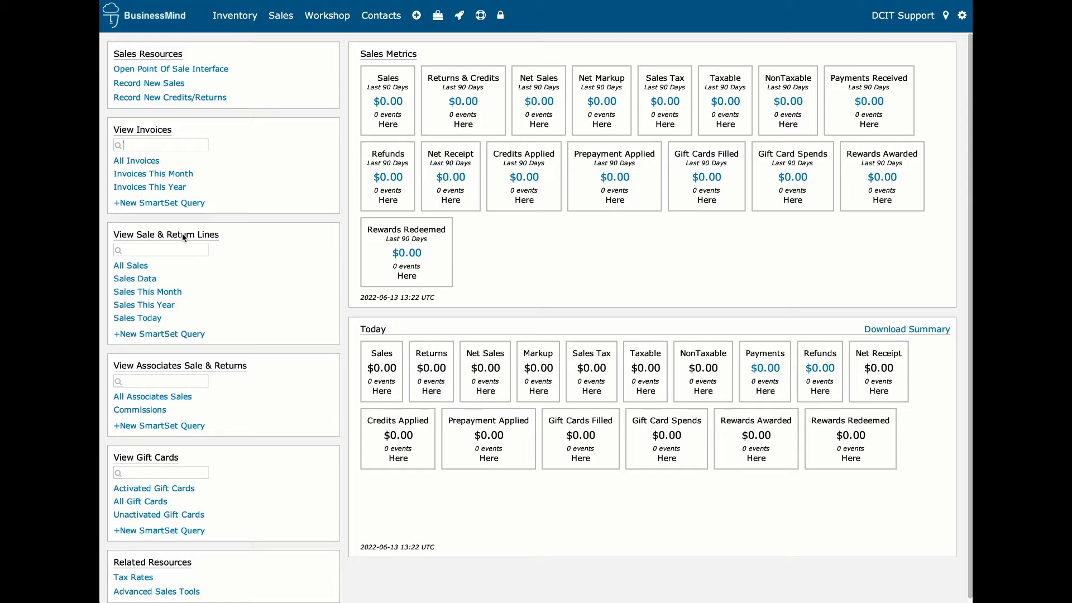
{"action": "left_click", "coordinate": [146, 280]}
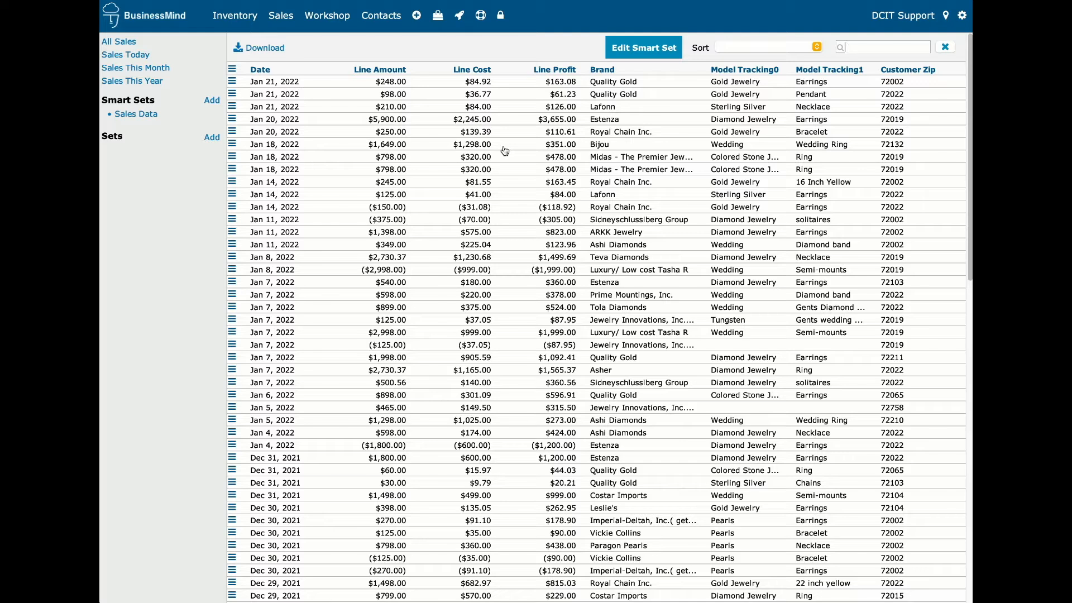
{"action": "left_click", "coordinate": [266, 49]}
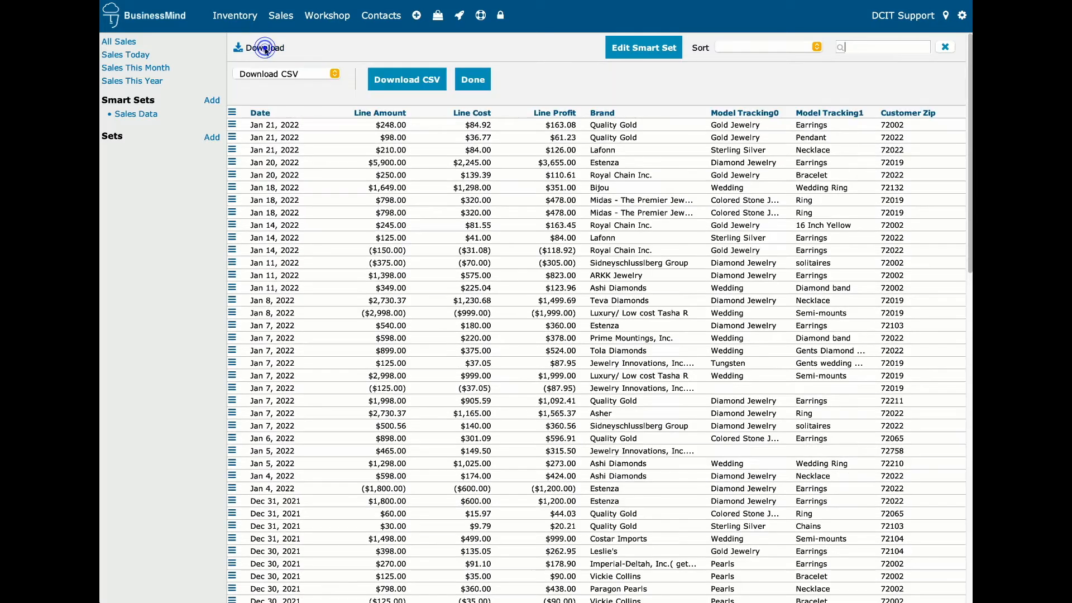
{"action": "left_click", "coordinate": [411, 85]}
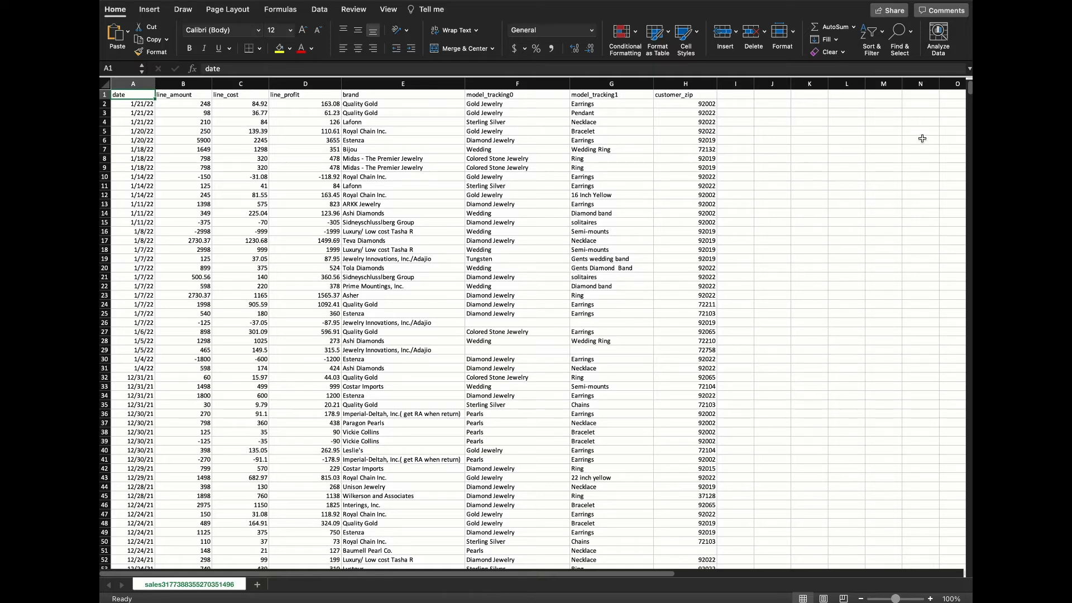
- In Excel, look through the exported sales data and insert a PivotTable of the full range A1:H1892 on a new worksheet
{"action": "left_click_drag", "start_coordinate": [969, 90], "coordinate": [861, 100]}
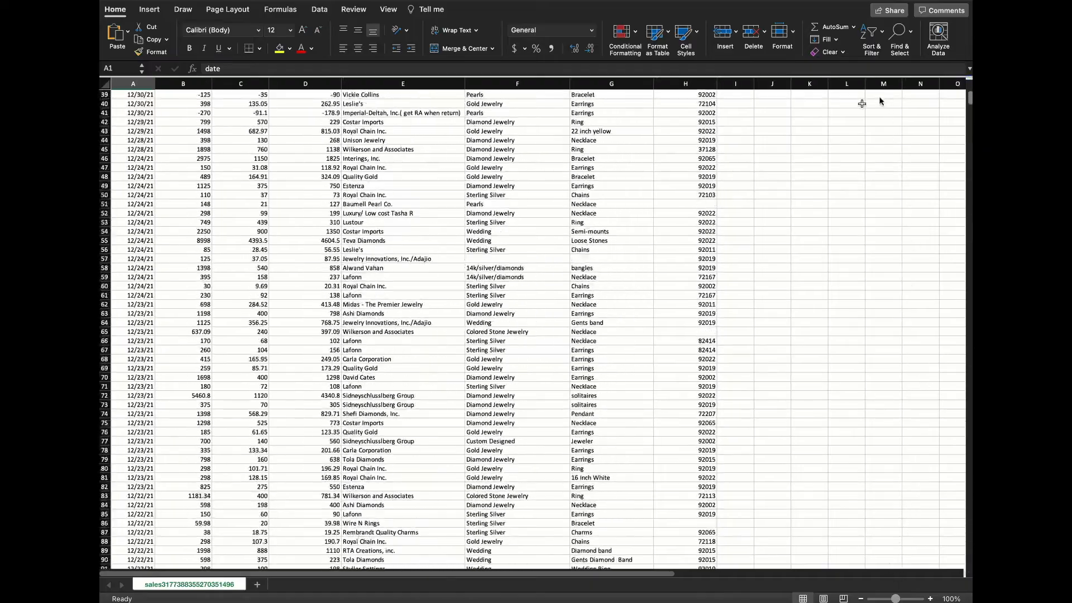
{"action": "left_click_drag", "start_coordinate": [970, 100], "coordinate": [849, 112]}
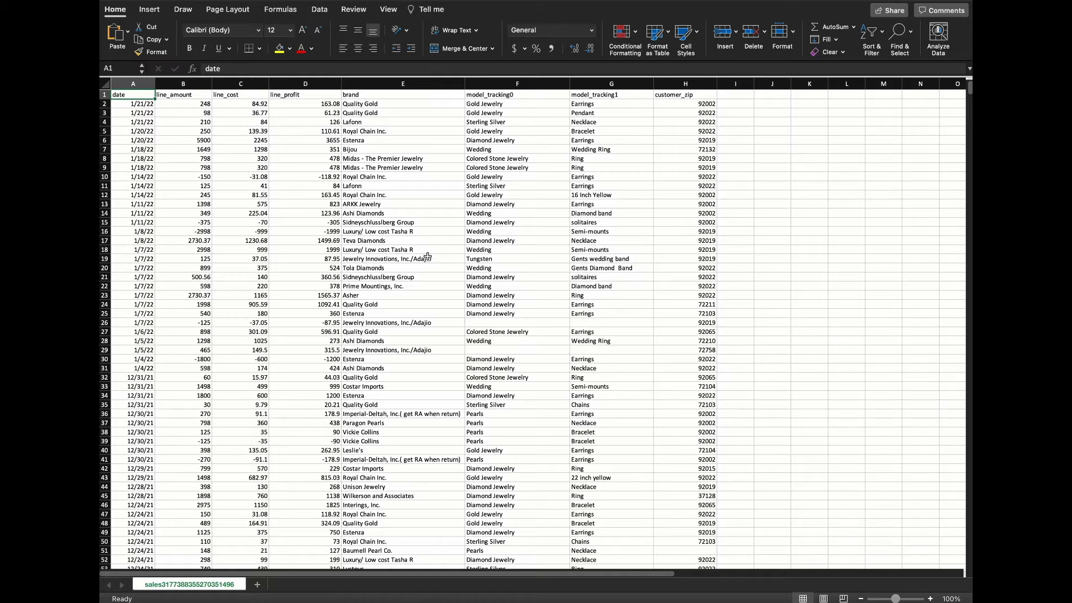
{"action": "left_click", "coordinate": [150, 9]}
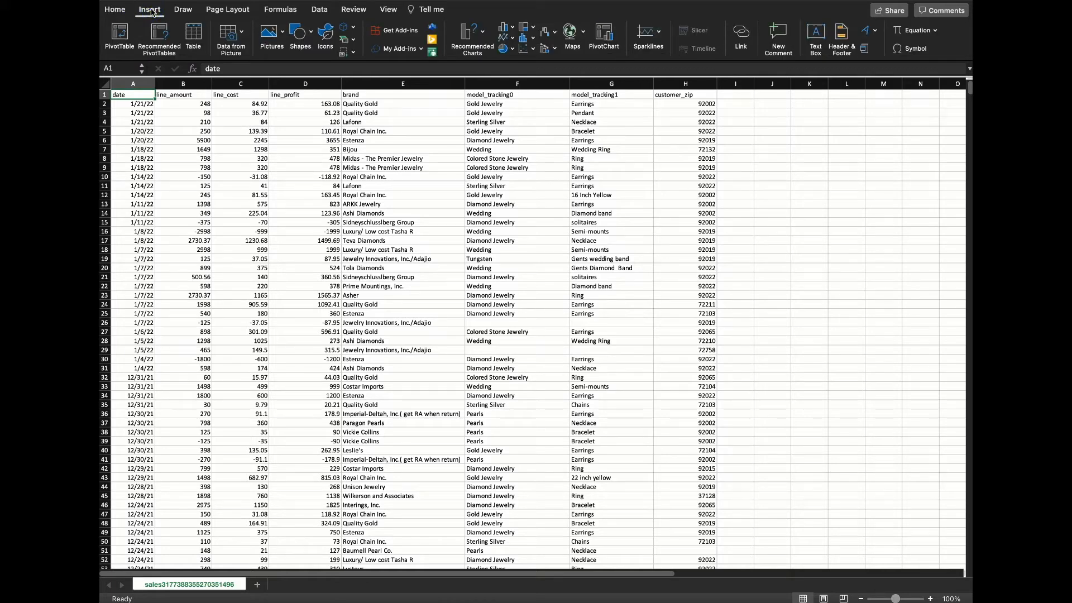
{"action": "left_click", "coordinate": [120, 35]}
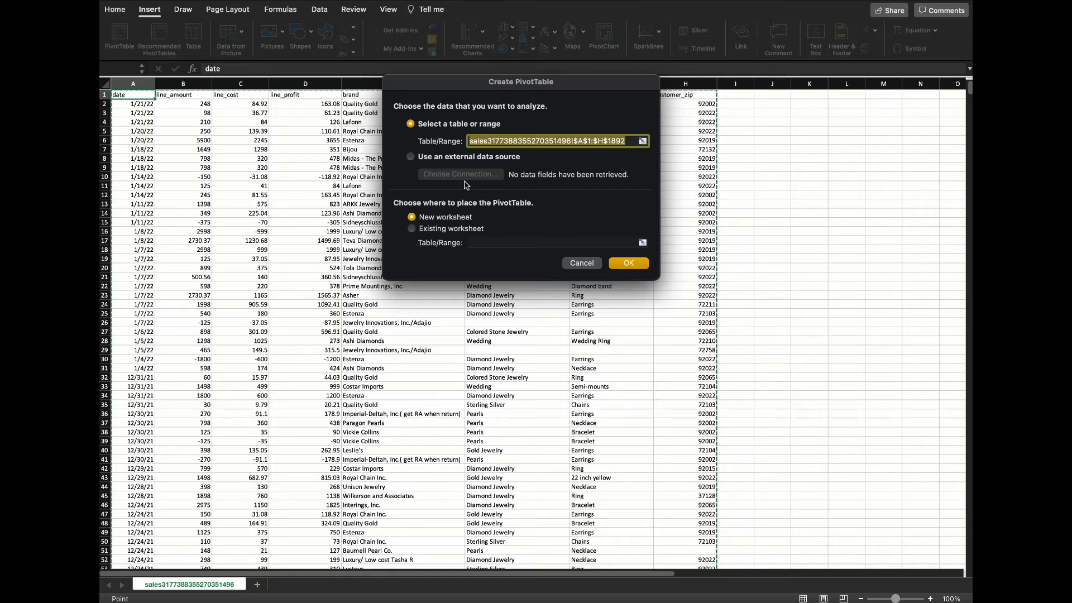
{"action": "left_click", "coordinate": [629, 263]}
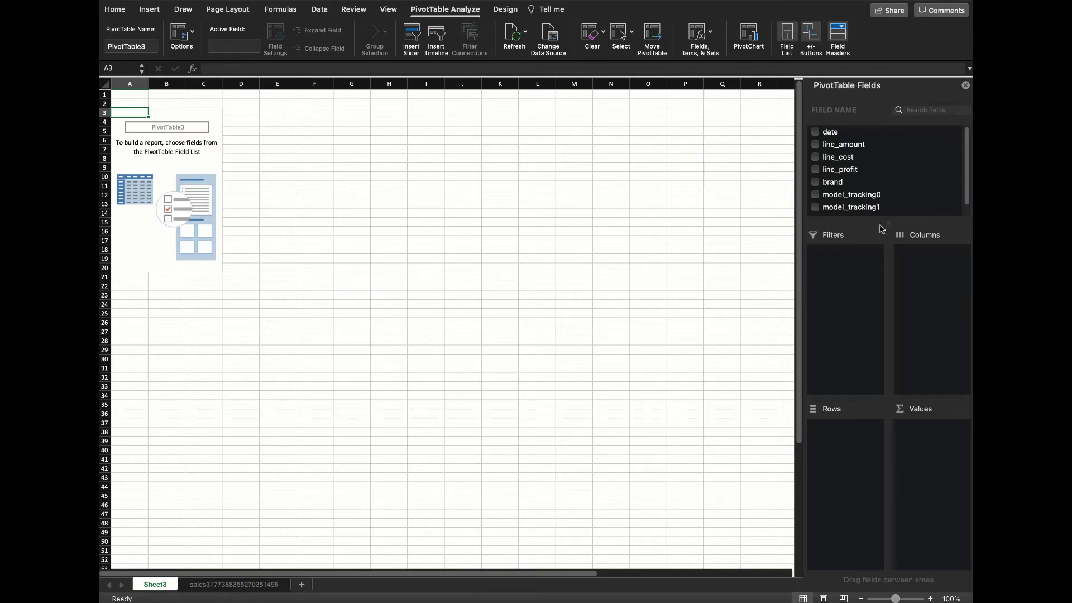
- Enlarge the PivotTable field list to fit all fields and add brand to the rows
{"action": "left_click_drag", "start_coordinate": [887, 223], "coordinate": [886, 237]}
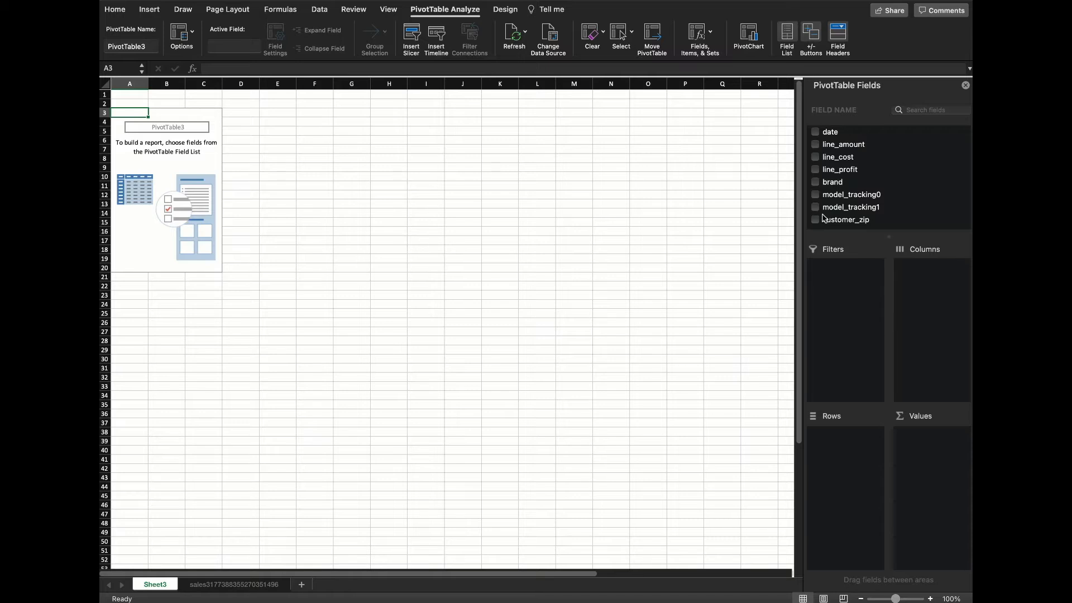
{"action": "left_click", "coordinate": [828, 183]}
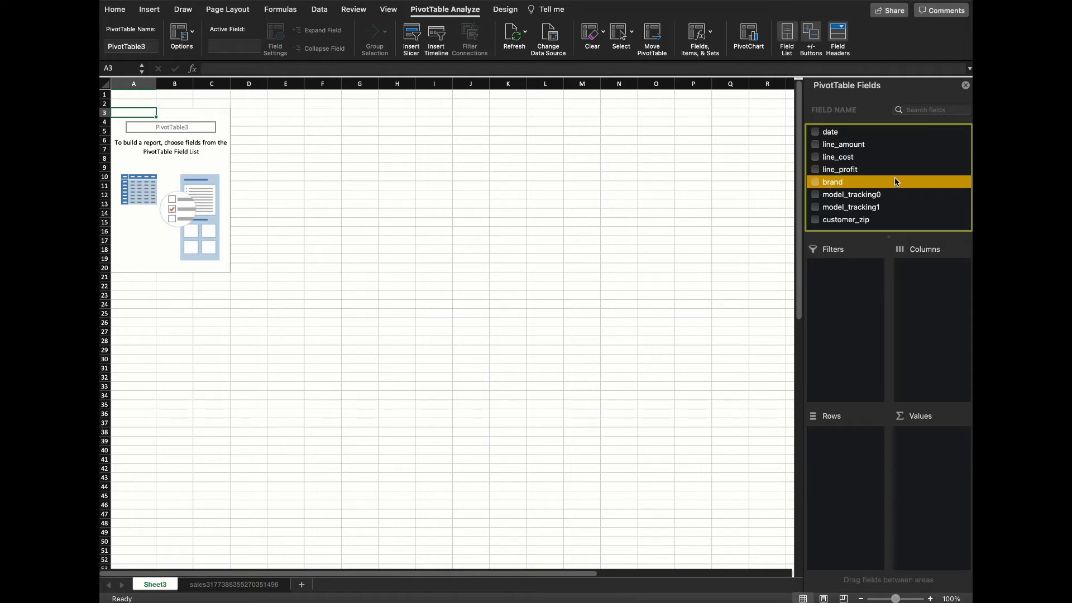
{"action": "left_click_drag", "start_coordinate": [895, 182], "coordinate": [848, 495]}
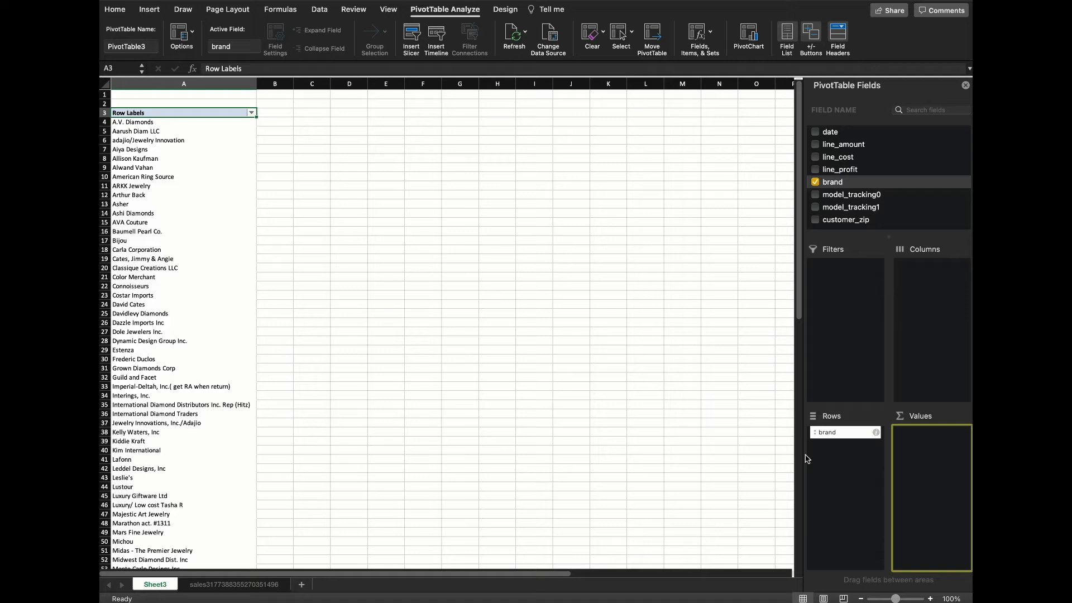
- Add the sums of line_amount, line_cost and line_profit to the PivotTable's values
{"action": "left_click", "coordinate": [816, 145]}
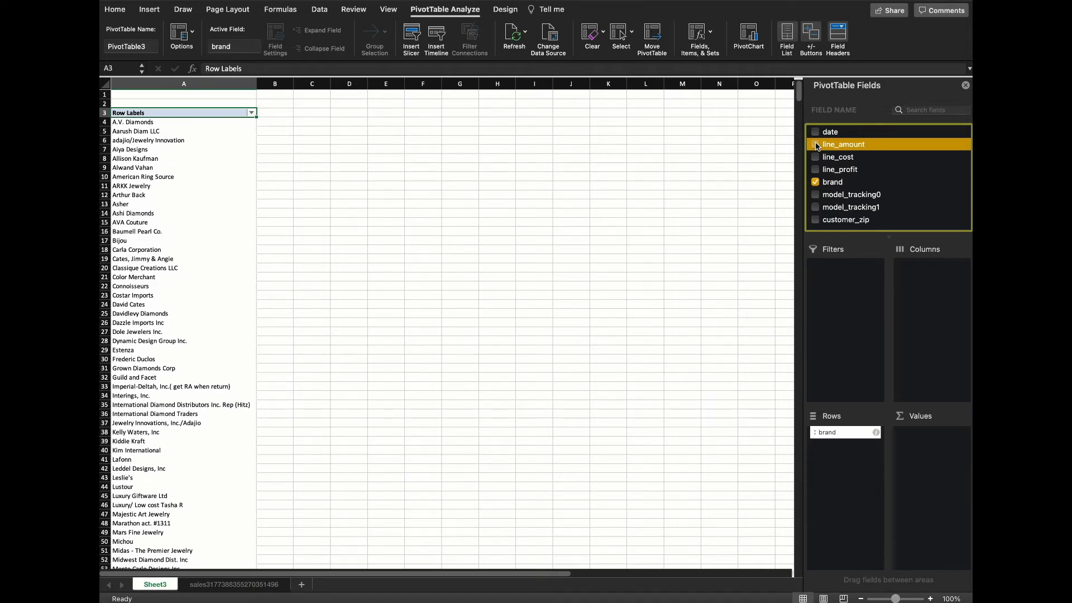
{"action": "left_click", "coordinate": [816, 145]}
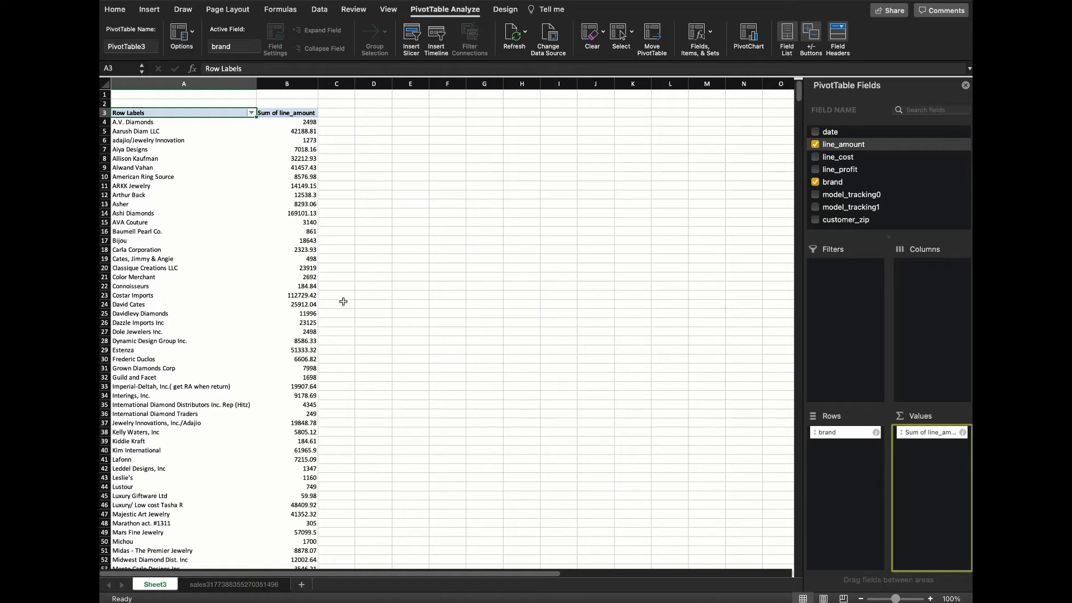
{"action": "left_click", "coordinate": [815, 157]}
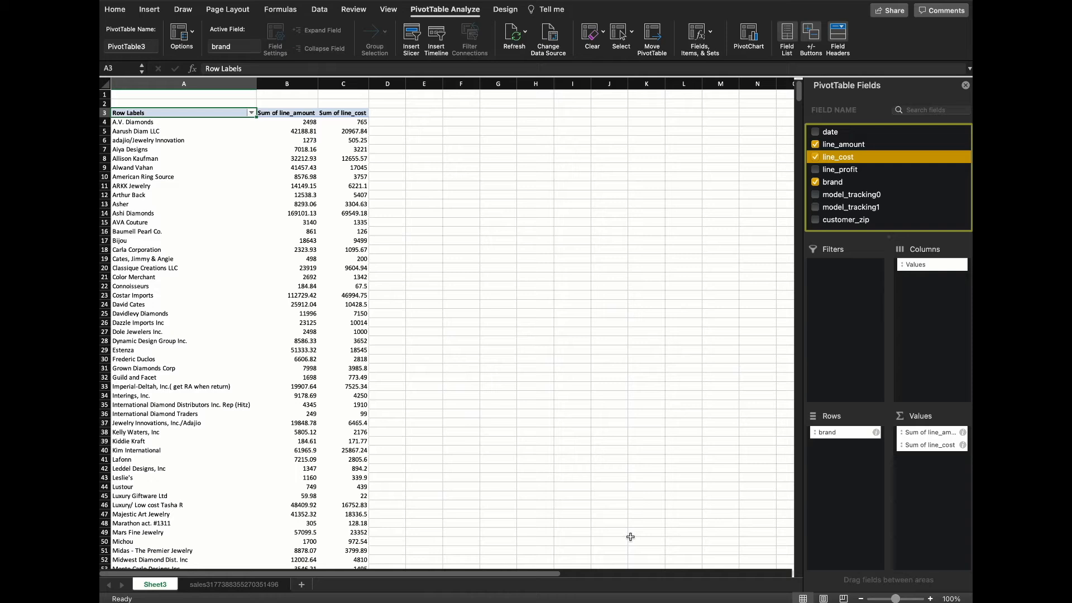
{"action": "left_click", "coordinate": [815, 170]}
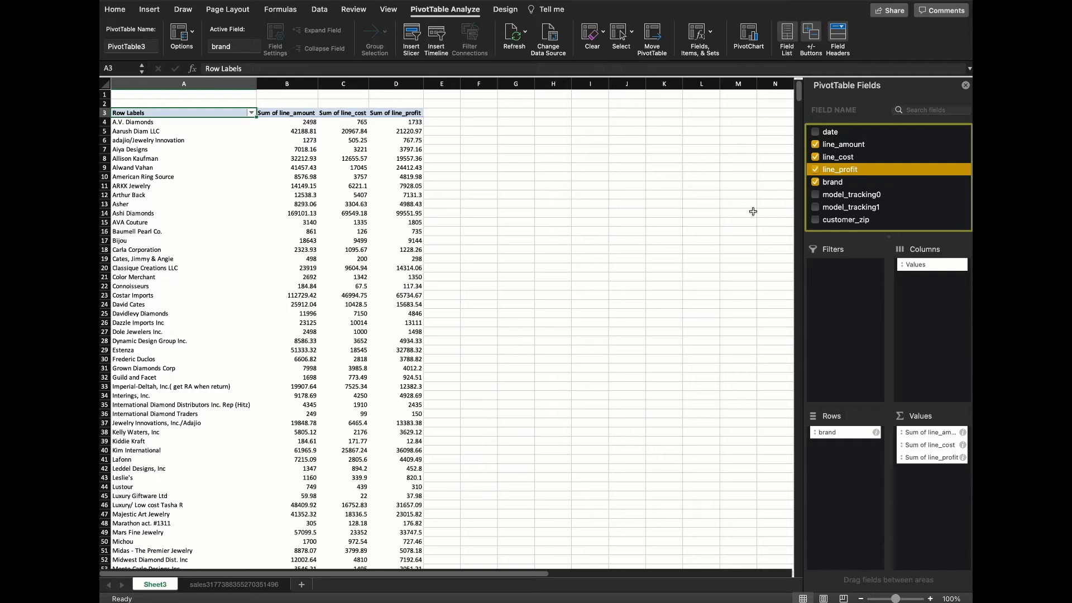
- Remove line_profit, line_cost, line_amount and brand from the PivotTable to empty it
{"action": "left_click", "coordinate": [815, 169]}
{"action": "left_click", "coordinate": [815, 157]}
{"action": "left_click", "coordinate": [815, 144]}
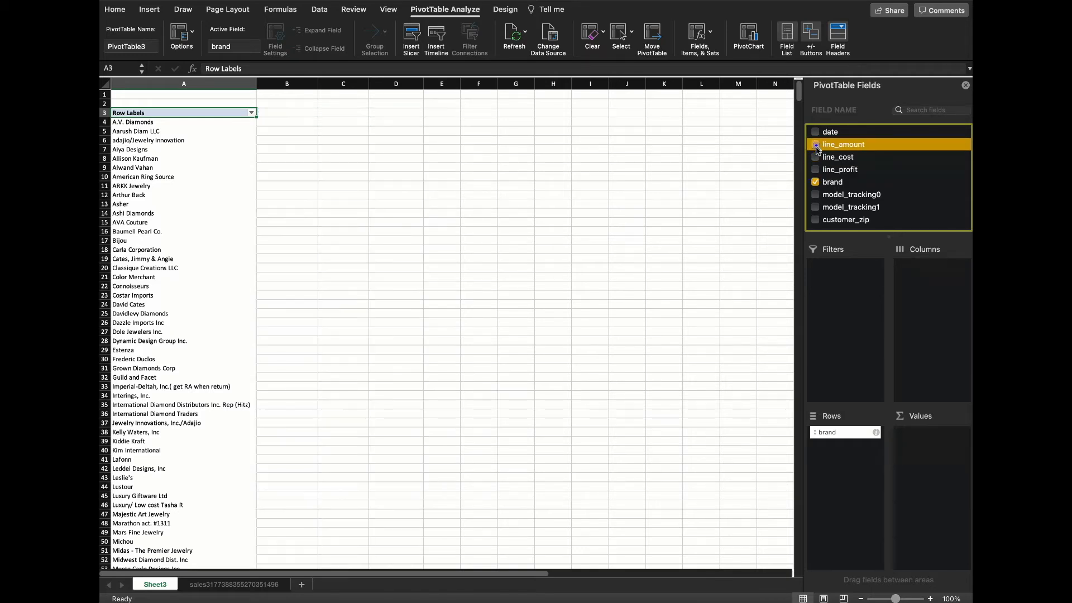
{"action": "left_click", "coordinate": [815, 182]}
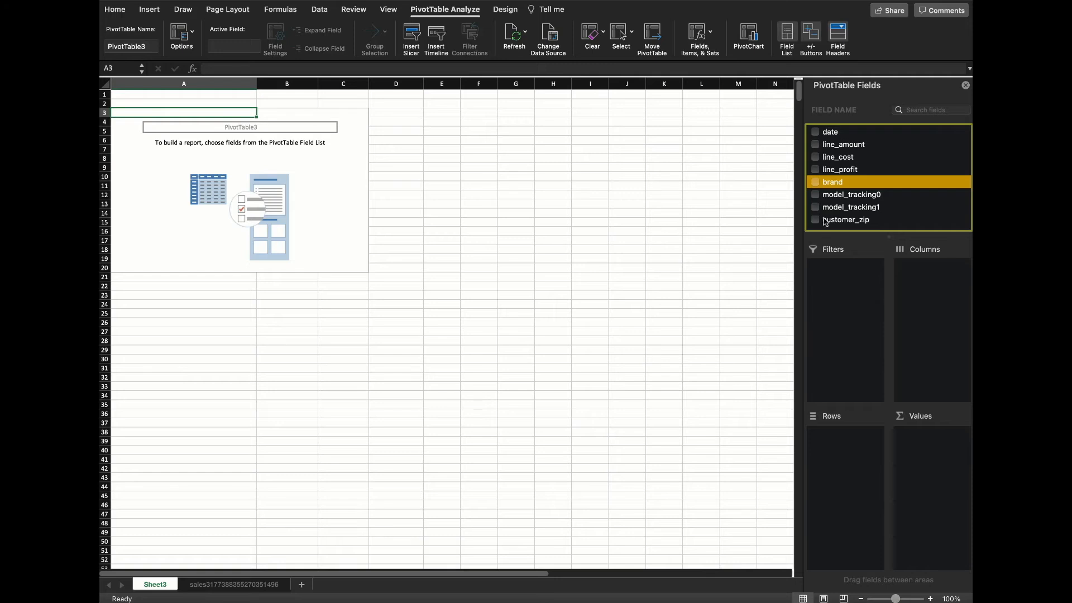
- Break down the sum of line_amount by model_tracking0 in the rows, with model_tracking1 nested beneath it
{"action": "left_click", "coordinate": [816, 195]}
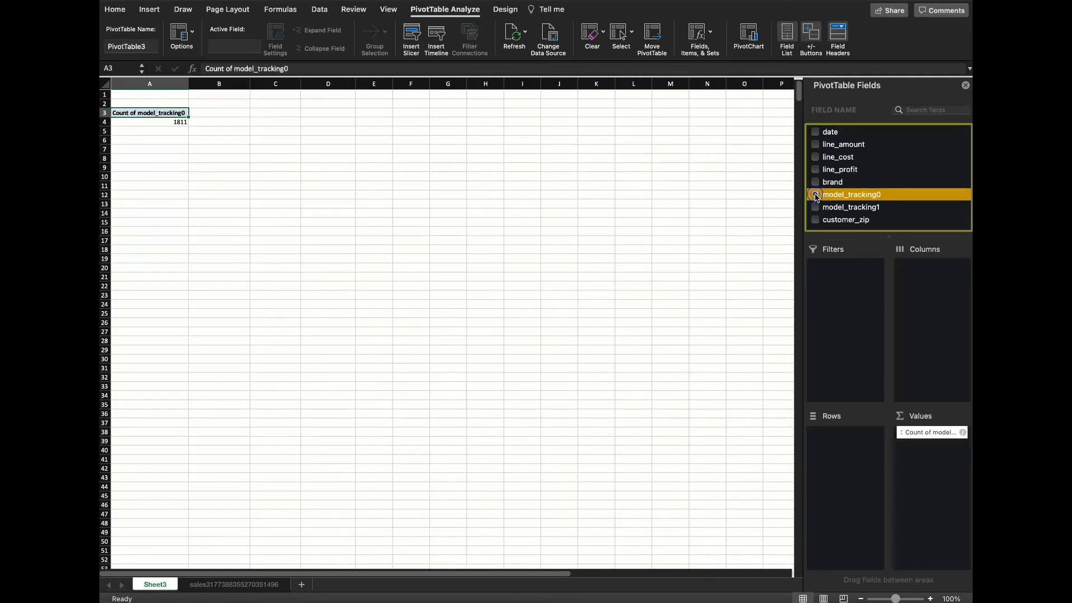
{"action": "left_click_drag", "start_coordinate": [918, 433], "coordinate": [852, 446]}
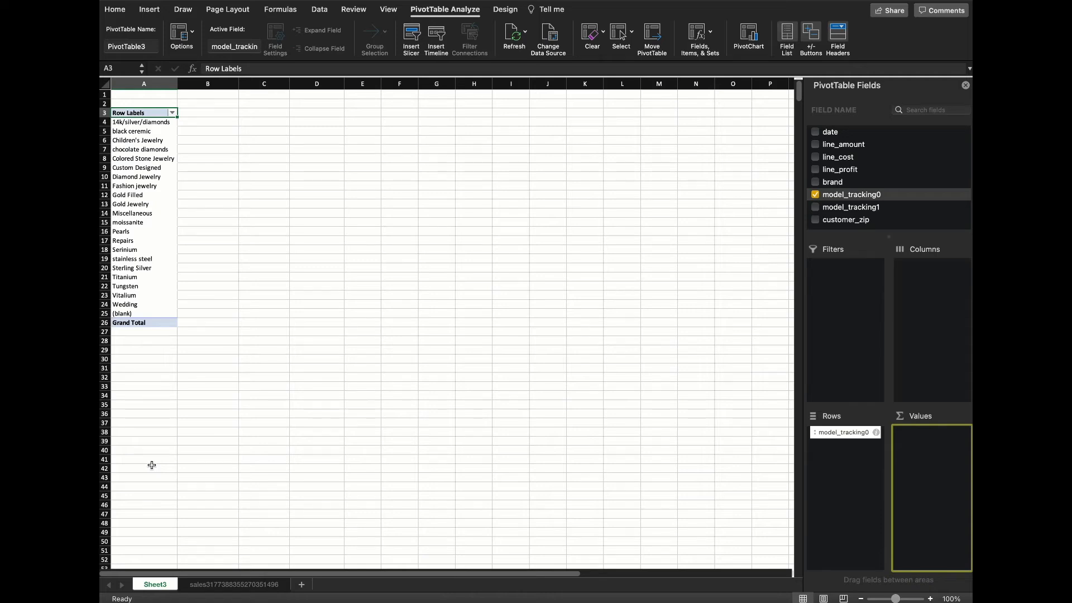
{"action": "left_click", "coordinate": [815, 144]}
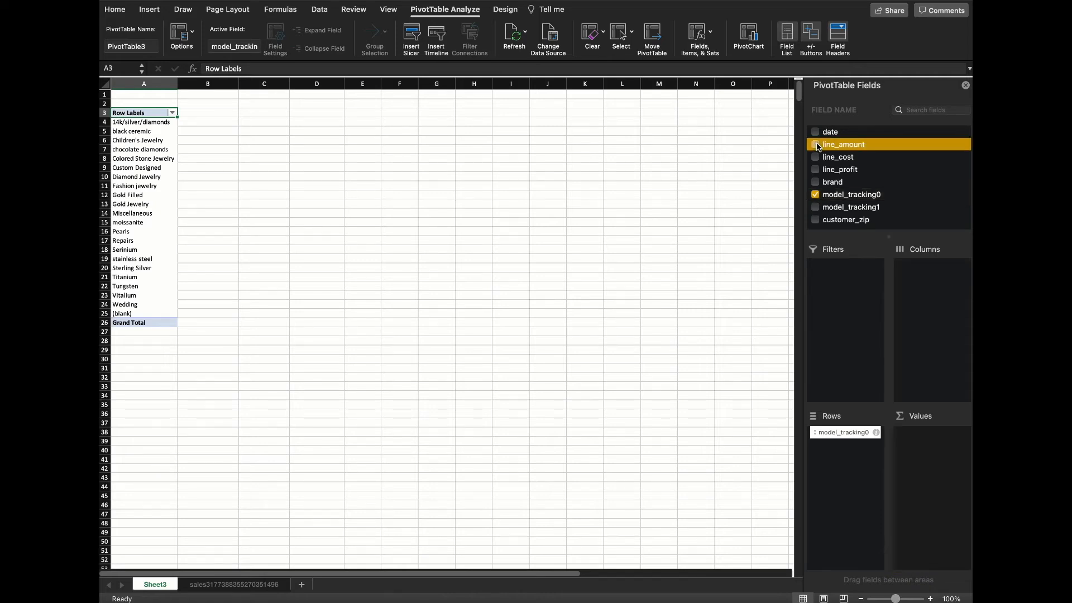
{"action": "left_click_drag", "start_coordinate": [834, 445], "coordinate": [929, 438]}
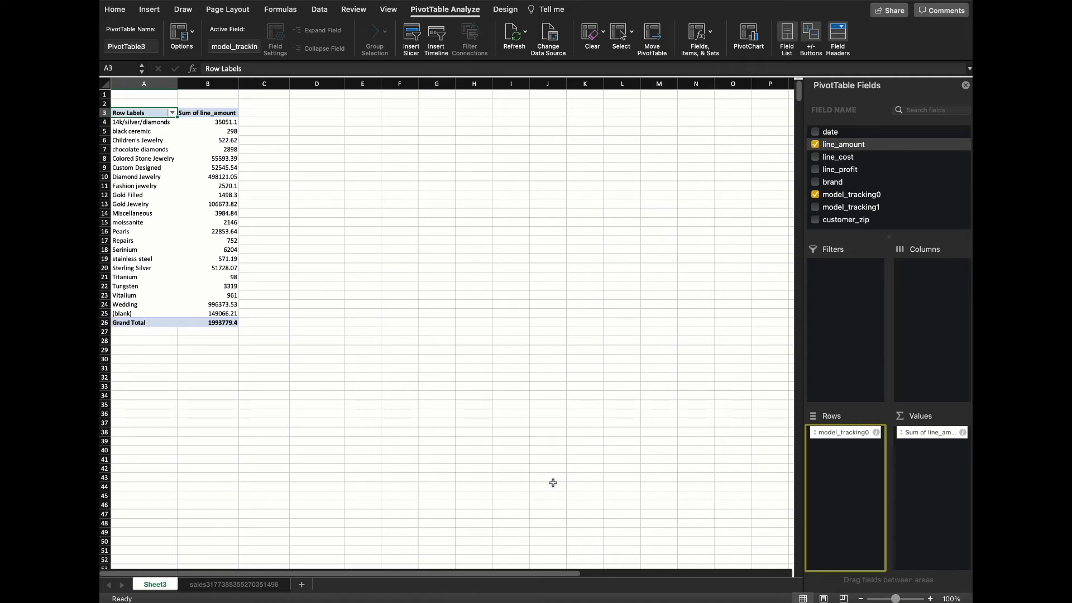
{"action": "left_click", "coordinate": [854, 207]}
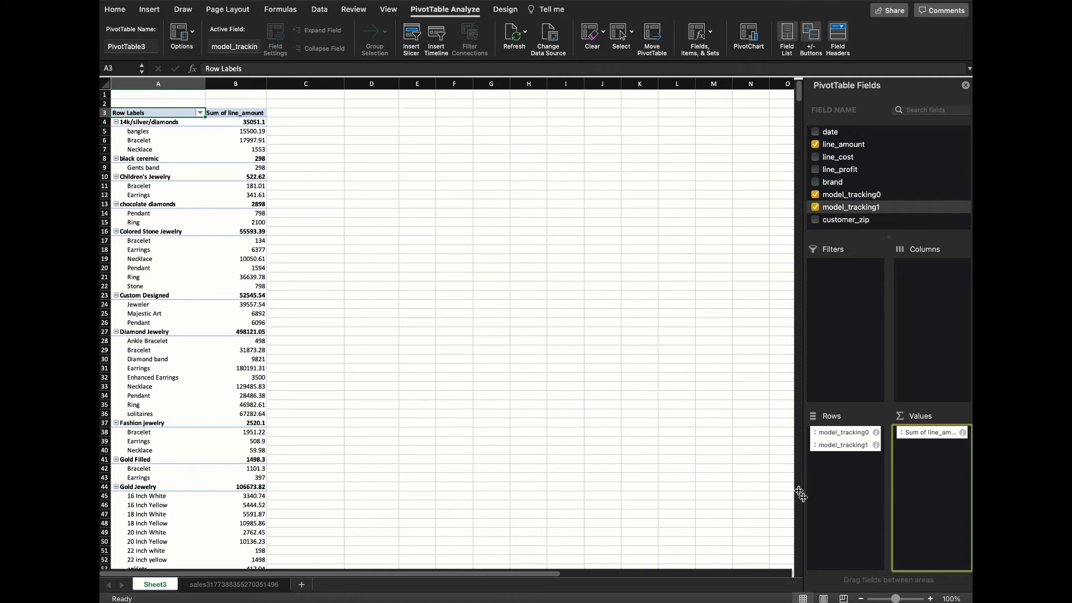
- Examine the 14k/silver/diamonds category, its bangles, Bracelet and Necklace subcategories, and their summed line amounts
{"action": "left_click", "coordinate": [150, 123]}
{"action": "left_click", "coordinate": [139, 132]}
{"action": "left_click", "coordinate": [141, 140]}
{"action": "left_click", "coordinate": [144, 149]}
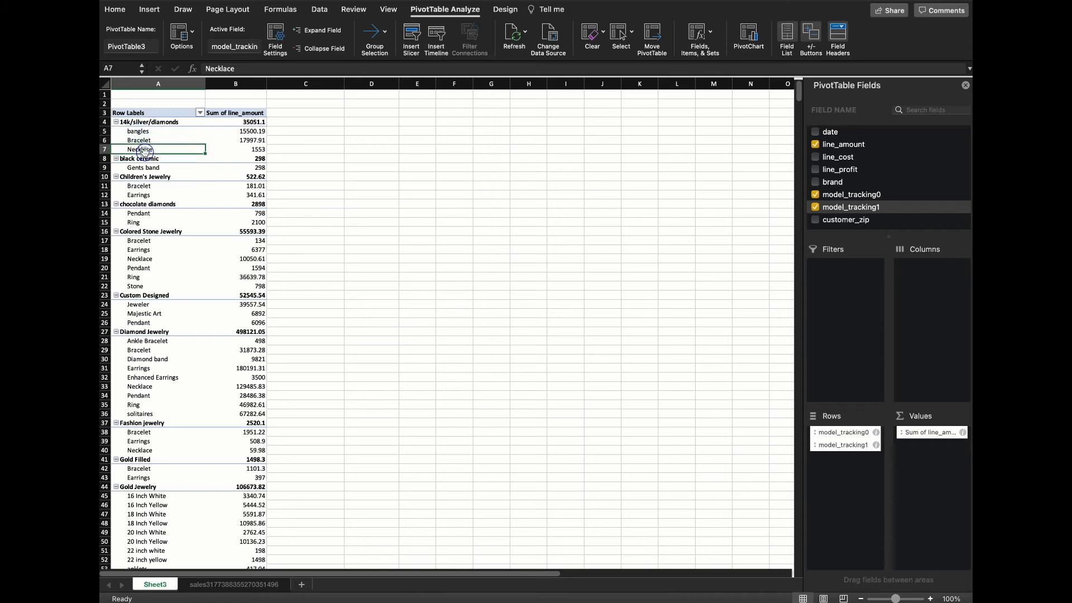
{"action": "left_click", "coordinate": [254, 120]}
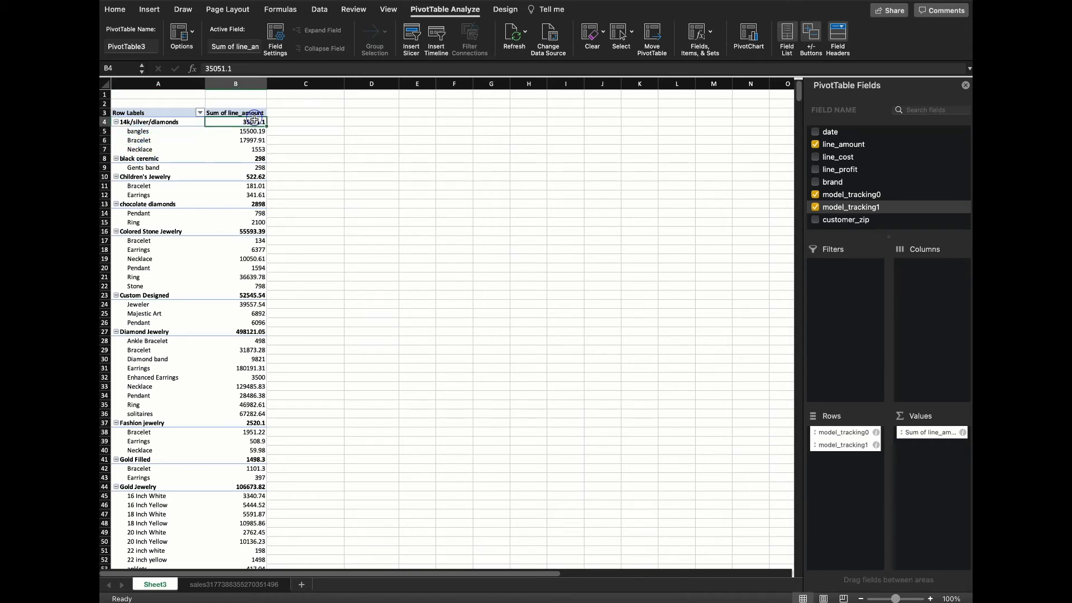
{"action": "left_click", "coordinate": [254, 132]}
{"action": "left_click", "coordinate": [251, 142]}
{"action": "left_click", "coordinate": [256, 149]}
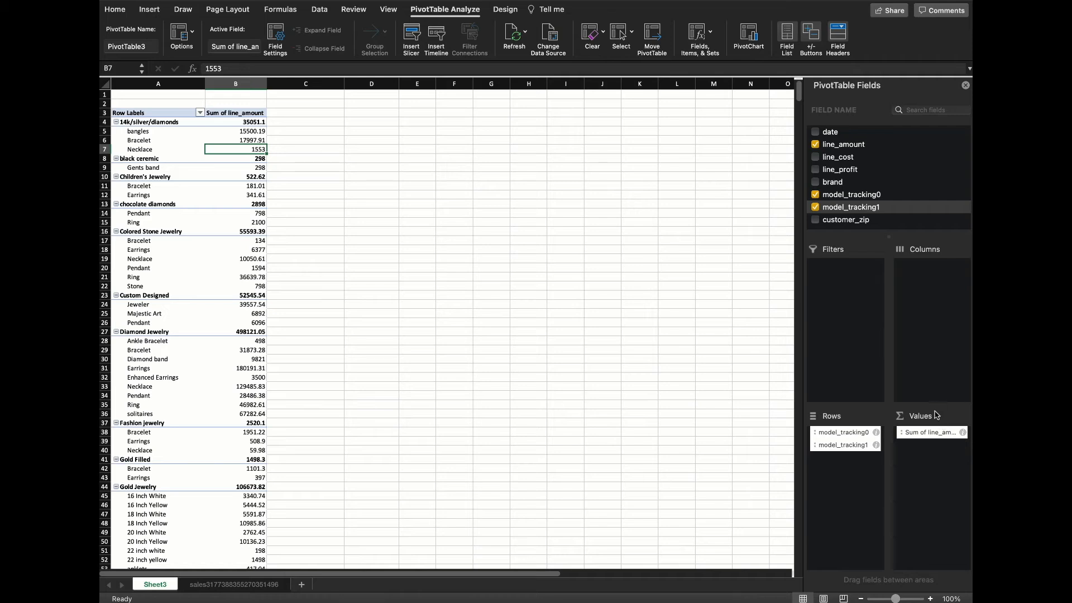
- Try adding the sums of line_cost and line_profit to the values, and remove both again
{"action": "left_click", "coordinate": [814, 157]}
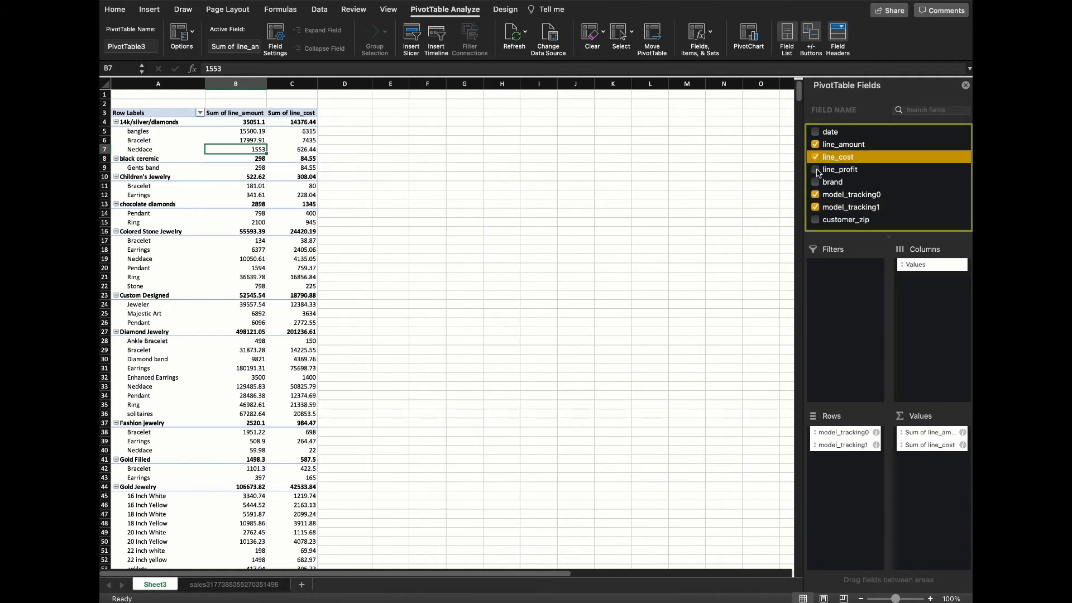
{"action": "left_click", "coordinate": [815, 169]}
{"action": "left_click", "coordinate": [815, 170]}
{"action": "left_click", "coordinate": [814, 158]}
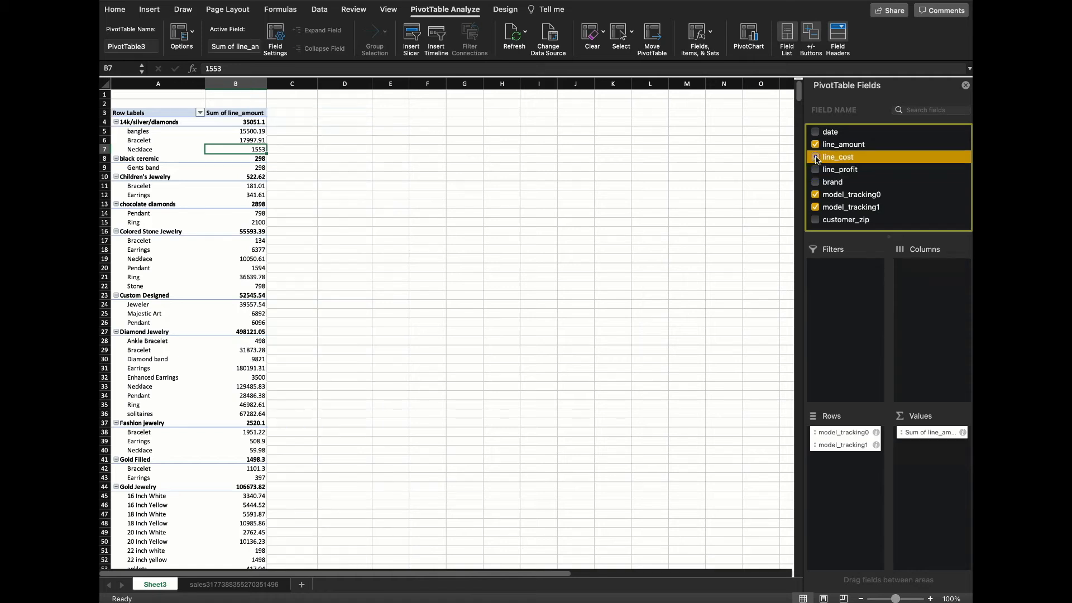
- Add brand to the PivotTable's rows and move it above model_tracking0 as the outermost grouping
{"action": "left_click", "coordinate": [815, 183]}
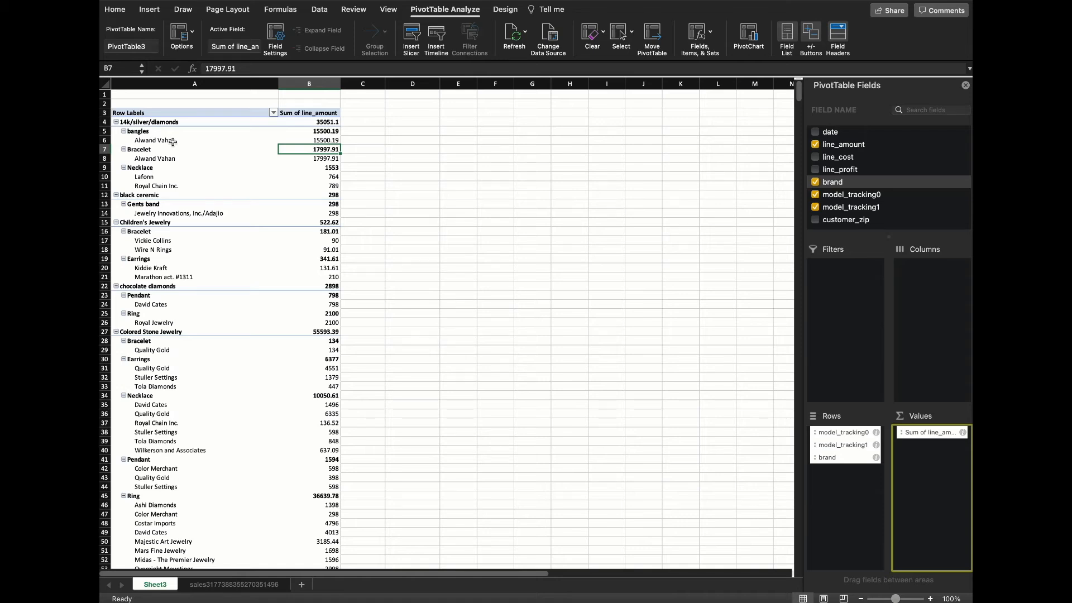
{"action": "left_click", "coordinate": [846, 479]}
{"action": "left_click_drag", "start_coordinate": [829, 460], "coordinate": [844, 429]}
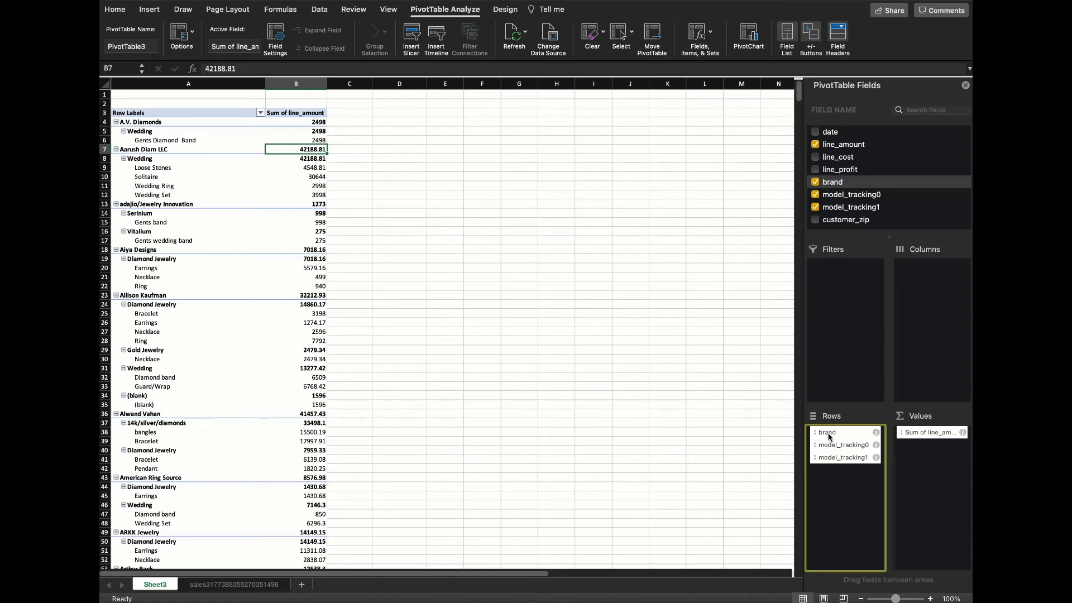
- Examine the category and subcategory breakdown under the brands A.V. Diamonds and Aarush Diam LLC
{"action": "left_click", "coordinate": [165, 132]}
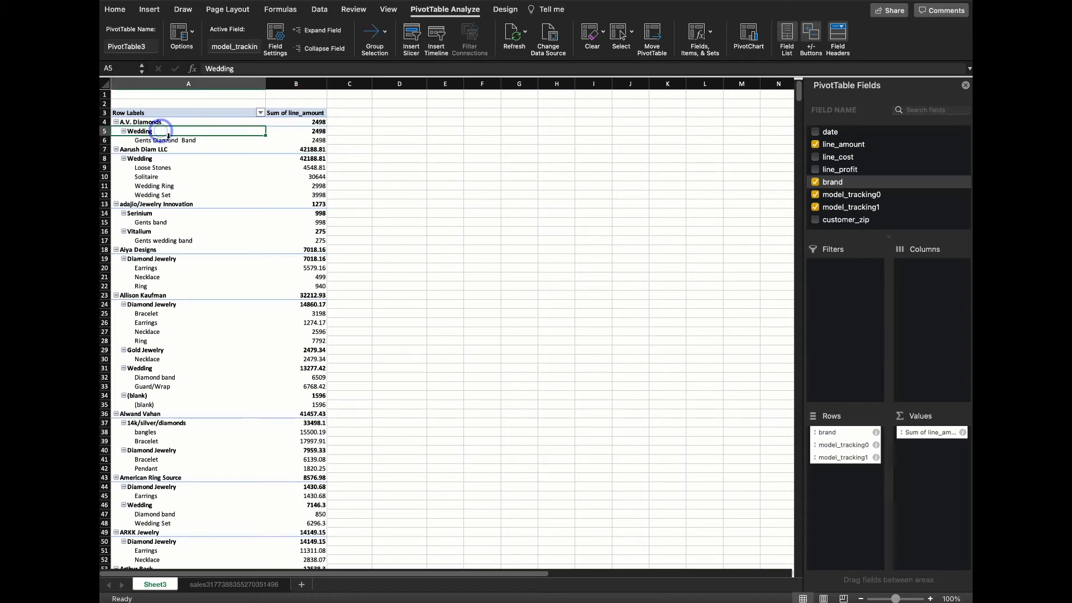
{"action": "left_click", "coordinate": [168, 140]}
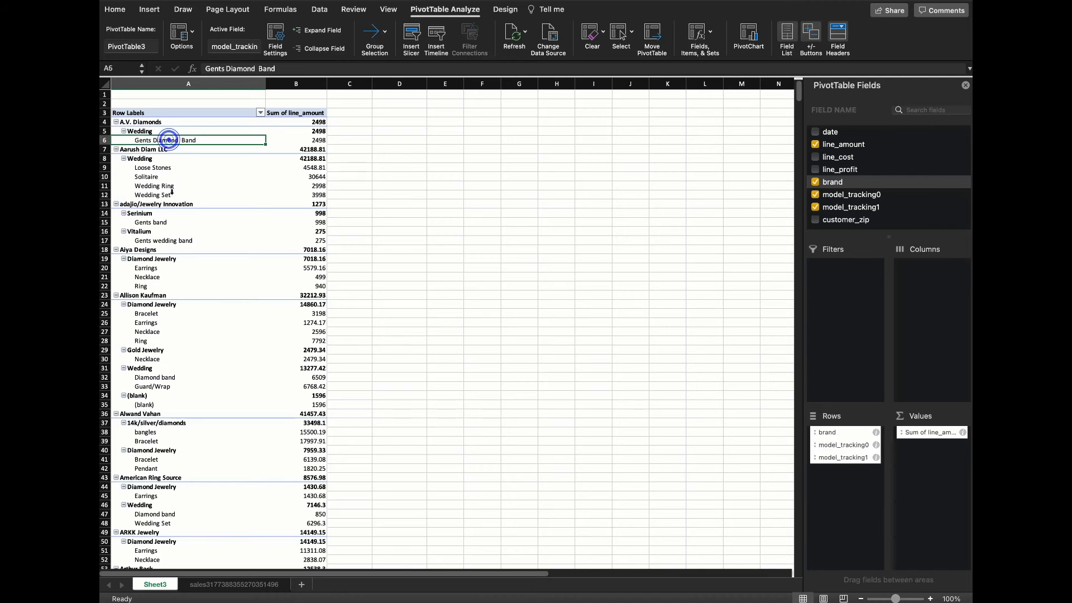
{"action": "left_click", "coordinate": [164, 150]}
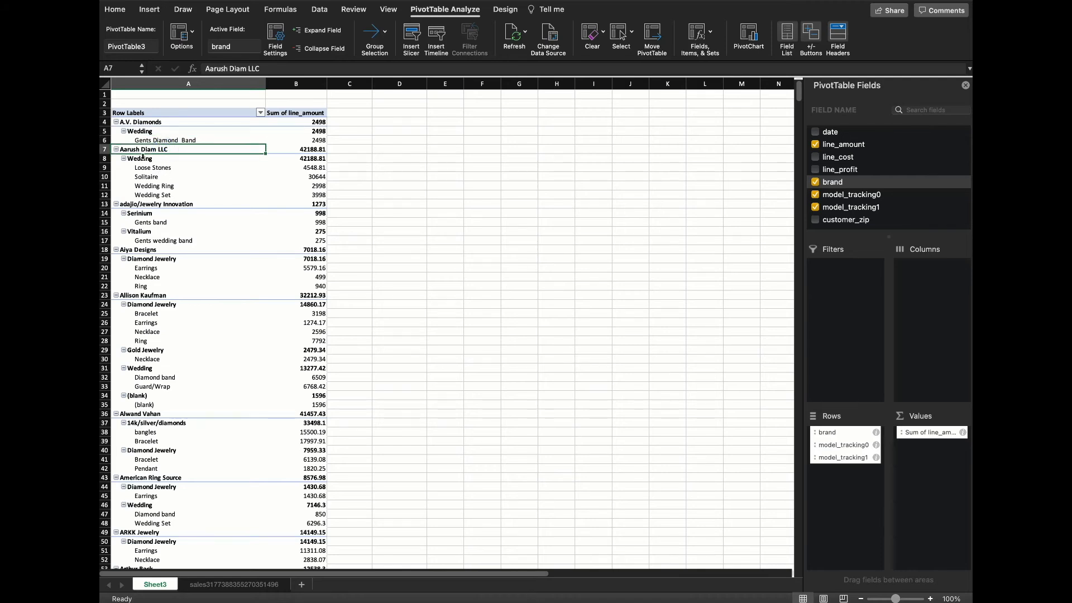
{"action": "left_click", "coordinate": [143, 159]}
{"action": "left_click", "coordinate": [168, 168]}
{"action": "left_click", "coordinate": [163, 177]}
{"action": "left_click", "coordinate": [165, 186]}
{"action": "left_click", "coordinate": [168, 195]}
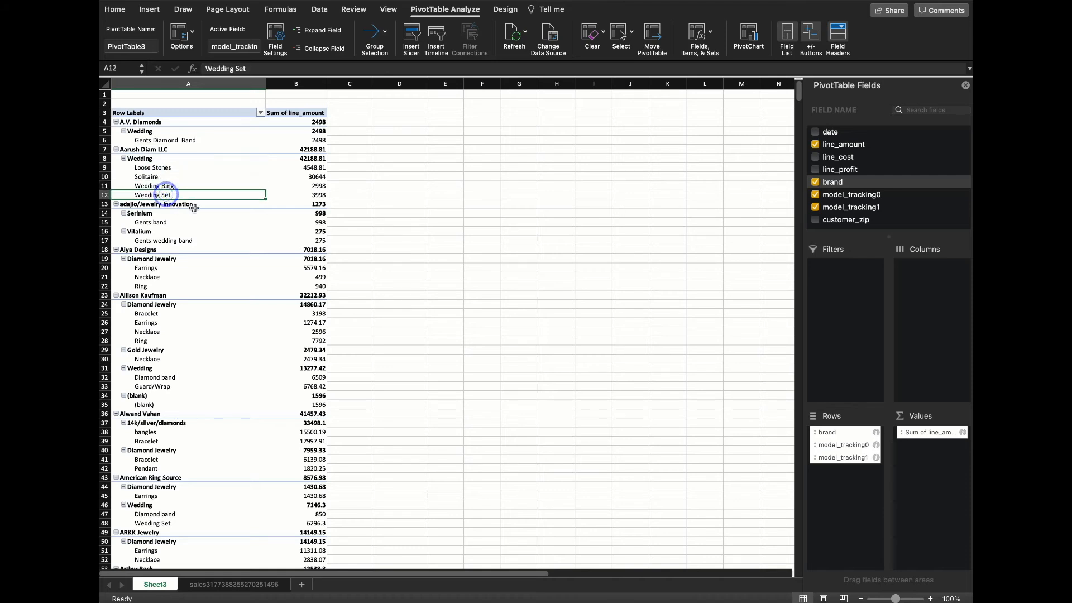
{"action": "left_click", "coordinate": [159, 150]}
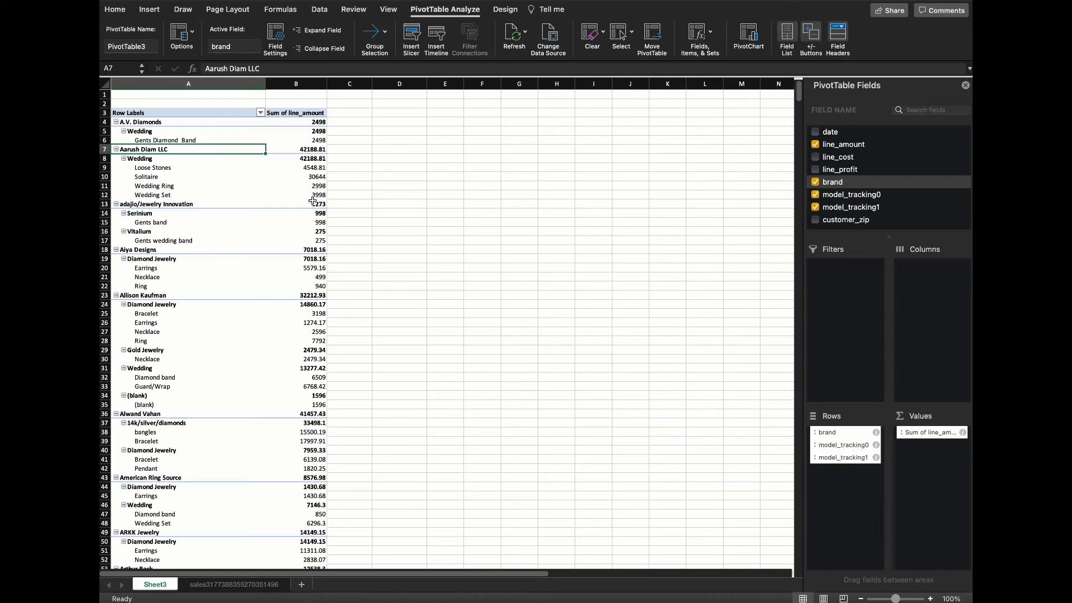
- Remove line_amount, brand, model_tracking0 and model_tracking1 from the PivotTable to empty it
{"action": "left_click", "coordinate": [815, 145]}
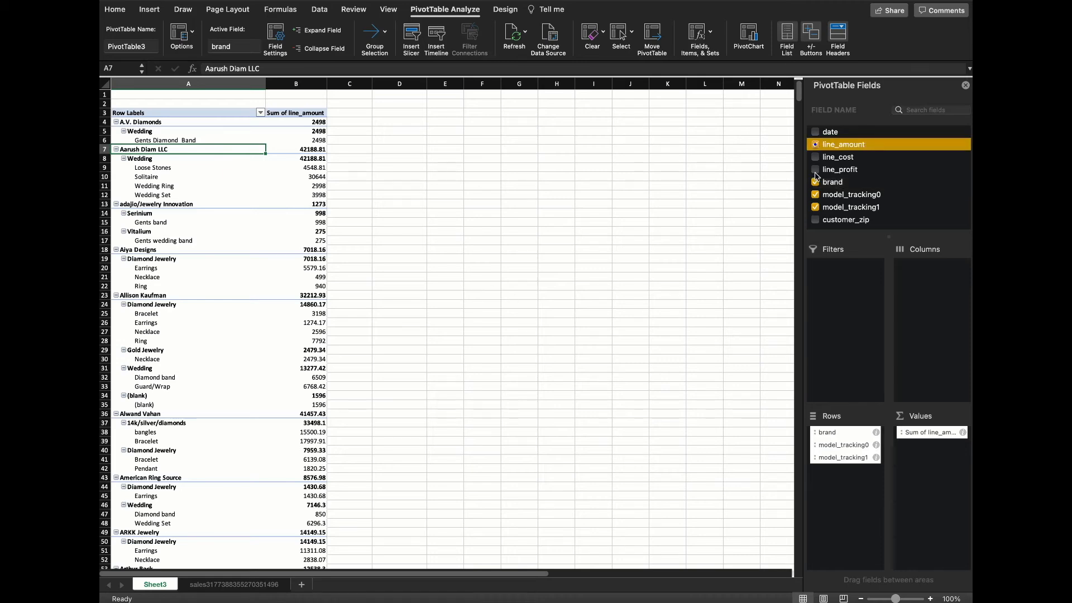
{"action": "left_click", "coordinate": [815, 182]}
{"action": "left_click", "coordinate": [815, 194]}
{"action": "left_click", "coordinate": [815, 207]}
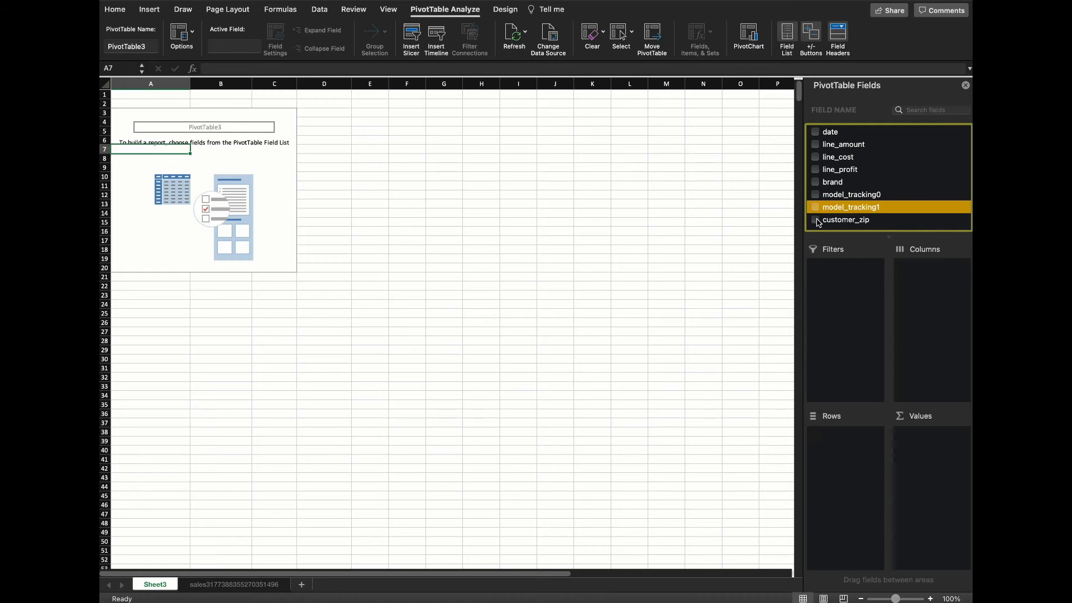
- Group the PivotTable's rows by customer_zip and summarise them with the sum of line_amount
{"action": "left_click", "coordinate": [815, 220]}
{"action": "left_click_drag", "start_coordinate": [928, 432], "coordinate": [860, 444]}
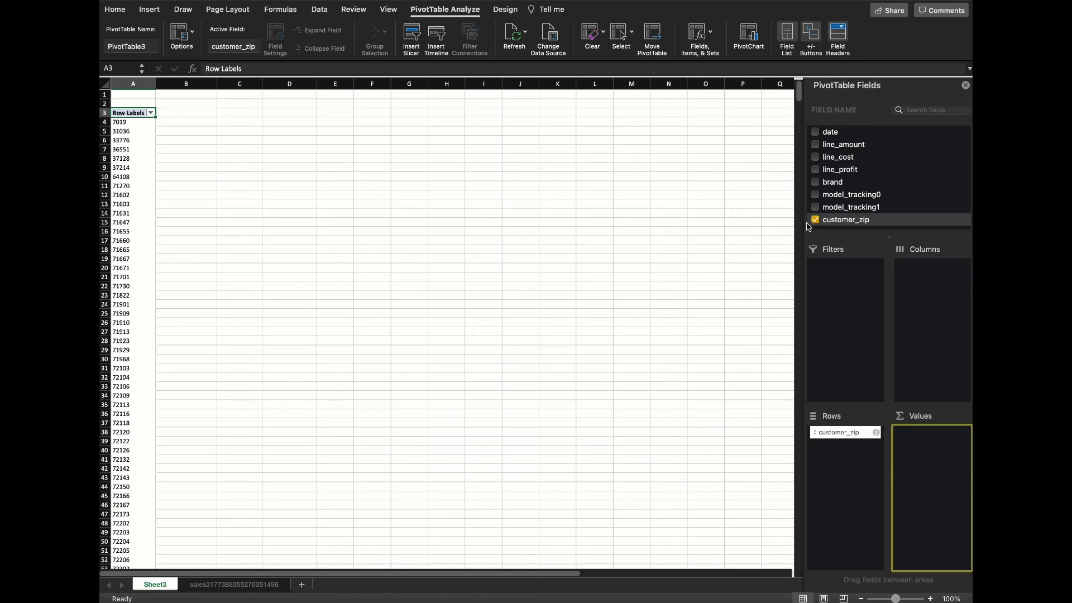
{"action": "left_click_drag", "start_coordinate": [840, 144], "coordinate": [905, 502]}
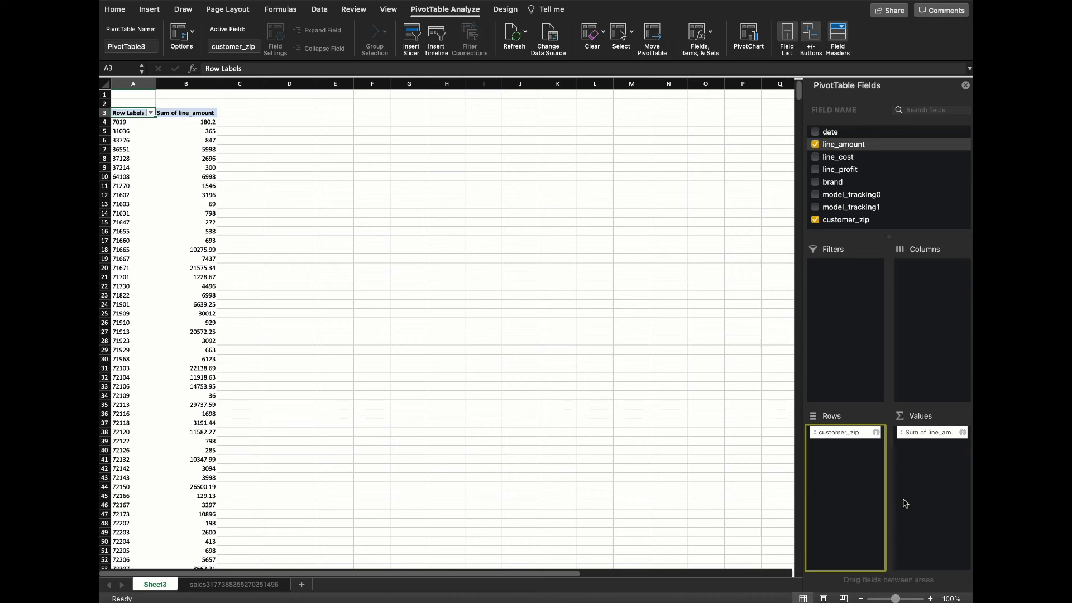
- Add brand to the PivotTable's rows and move it above customer_zip as the outer grouping
{"action": "left_click", "coordinate": [815, 182]}
{"action": "left_click_drag", "start_coordinate": [933, 445], "coordinate": [863, 457]}
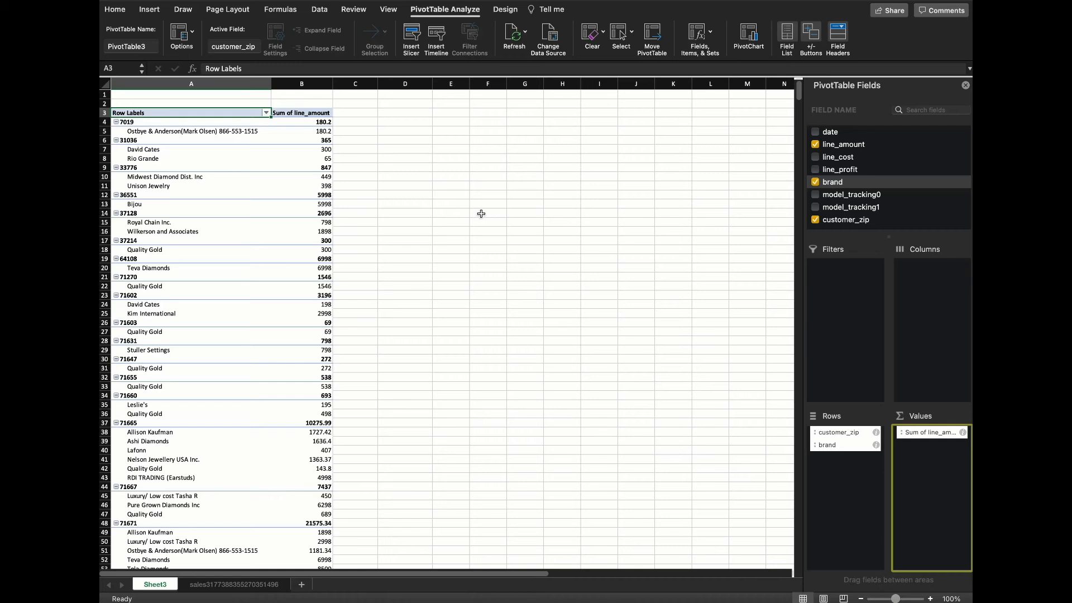
{"action": "left_click_drag", "start_coordinate": [834, 446], "coordinate": [846, 431]}
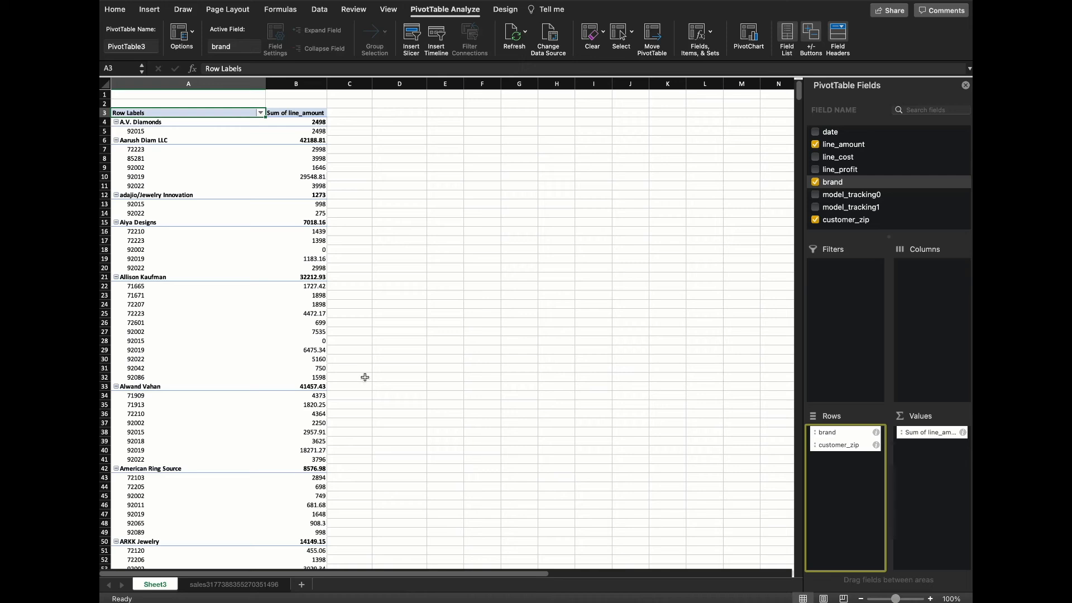
- Examine the zip code breakdown under individual brands and add model_tracking0 to the PivotTable
{"action": "left_click", "coordinate": [148, 141]}
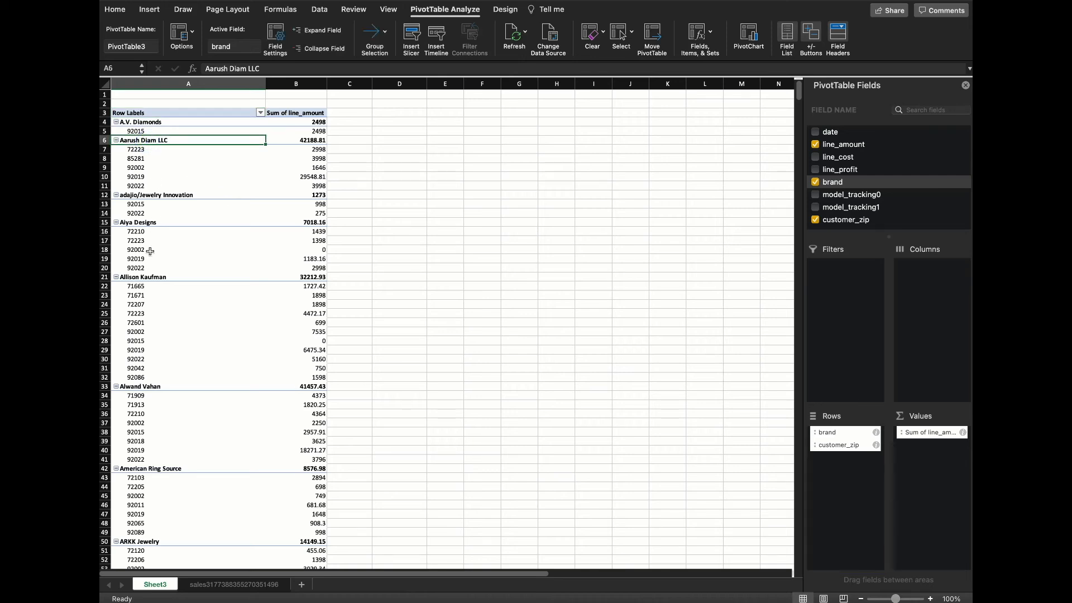
{"action": "left_click", "coordinate": [145, 277]}
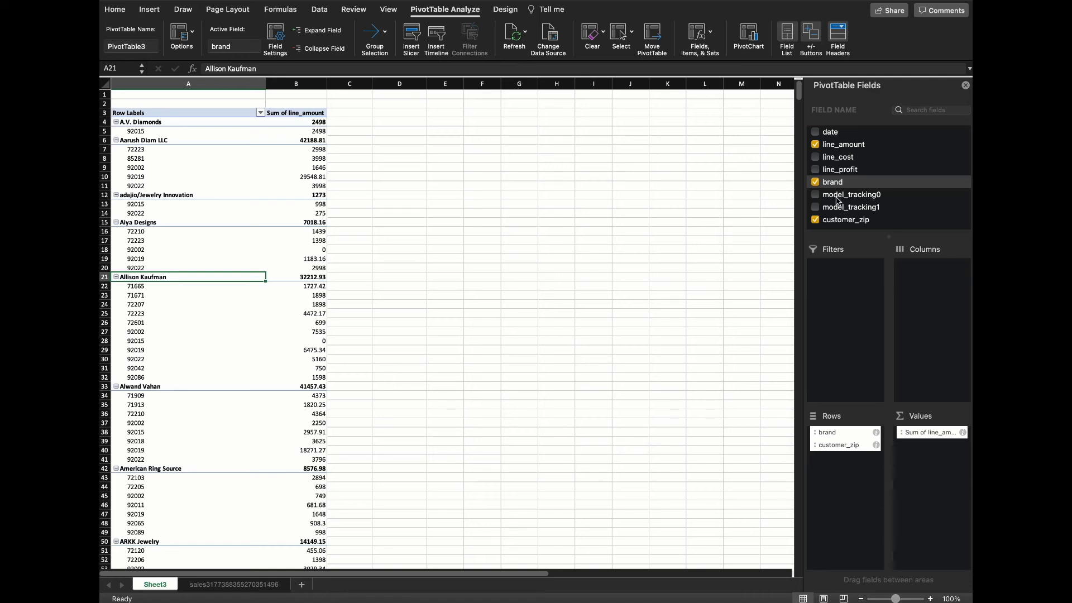
{"action": "left_click", "coordinate": [815, 195]}
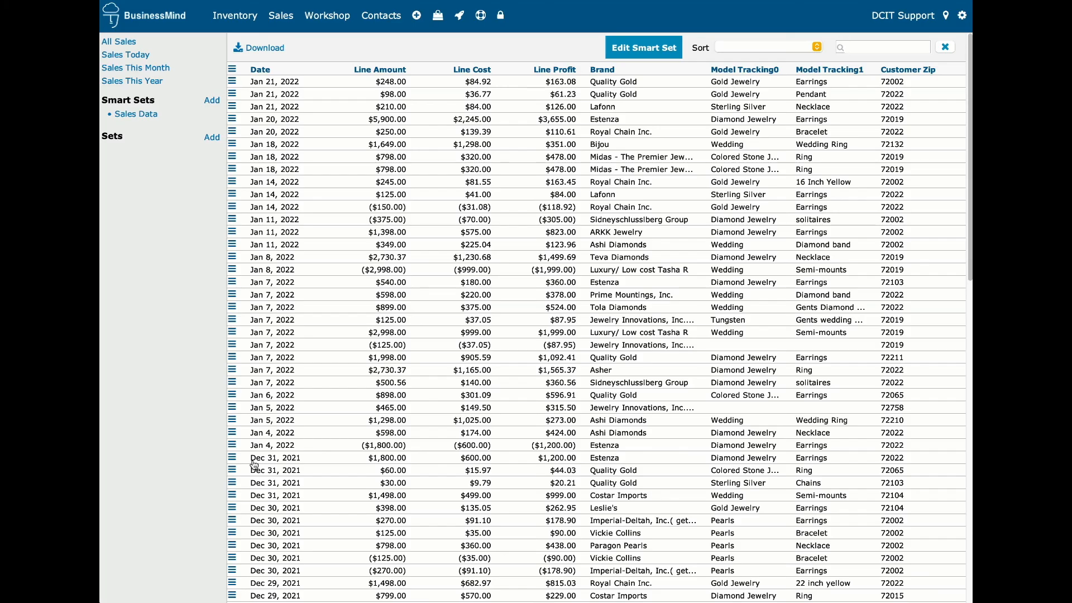
- Switch to BusinessMind and download the listed sales data as a CSV file
{"action": "left_click", "coordinate": [270, 49]}
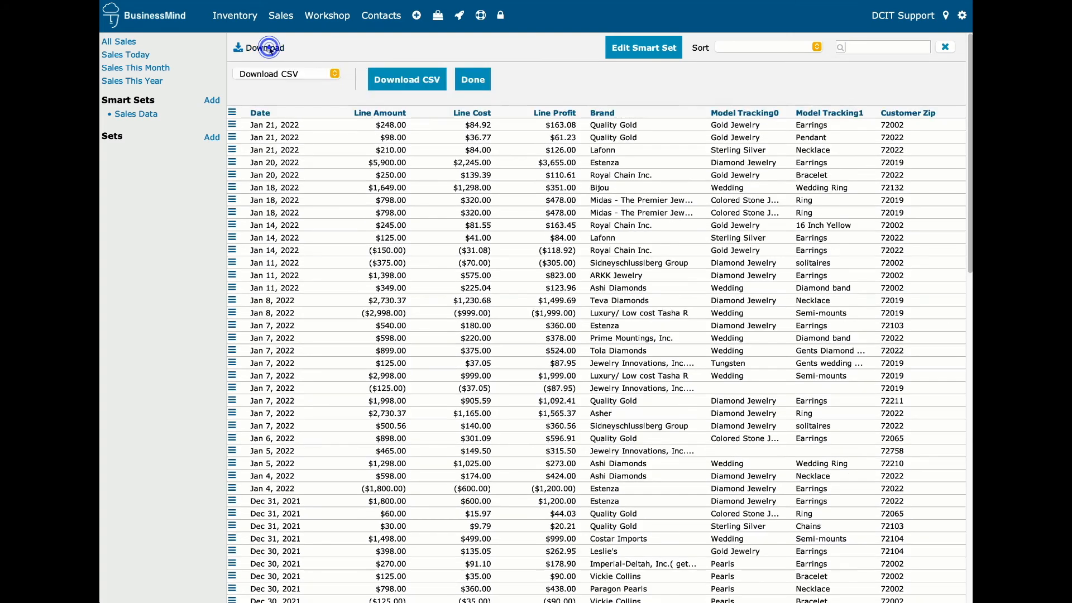
{"action": "left_click", "coordinate": [402, 81]}
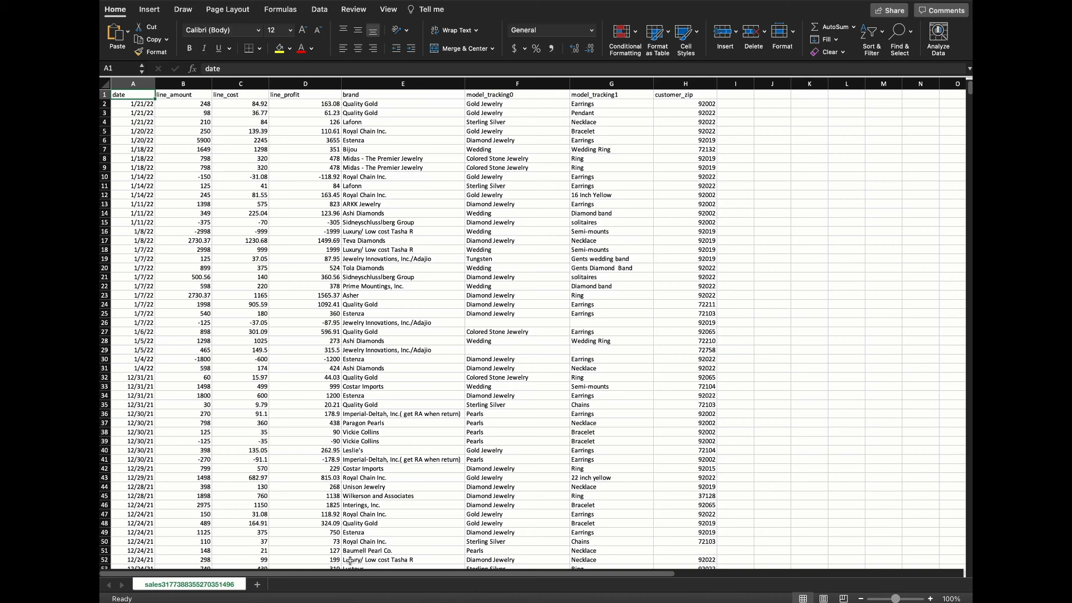
- Insert a PivotTable in Excel from the exported sales range A1:H1892, placed on a new worksheet
{"action": "left_click", "coordinate": [150, 10]}
{"action": "left_click", "coordinate": [120, 39]}
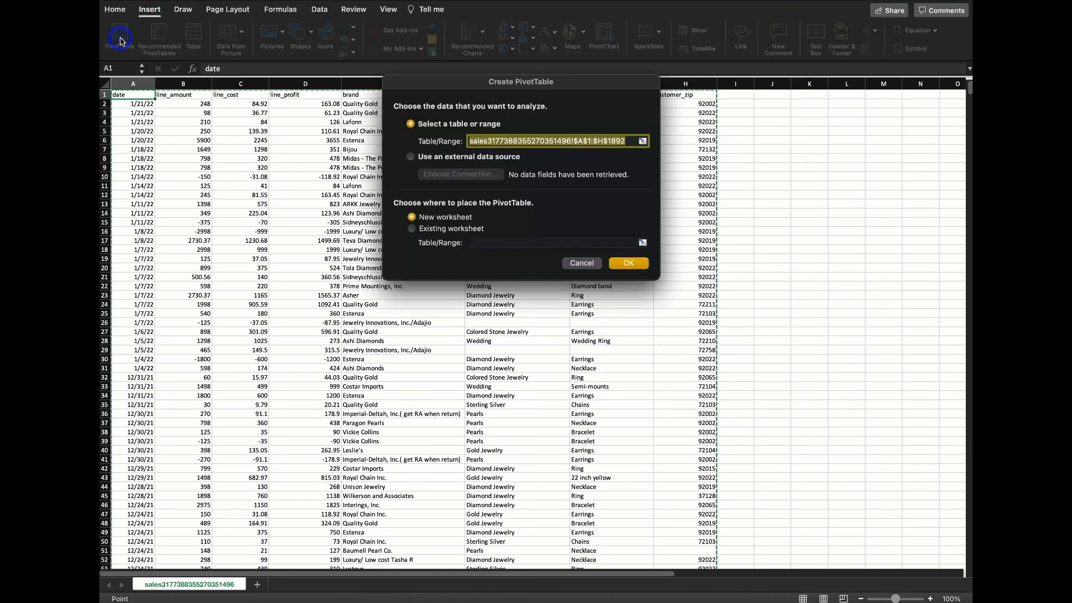
{"action": "left_click", "coordinate": [641, 264]}
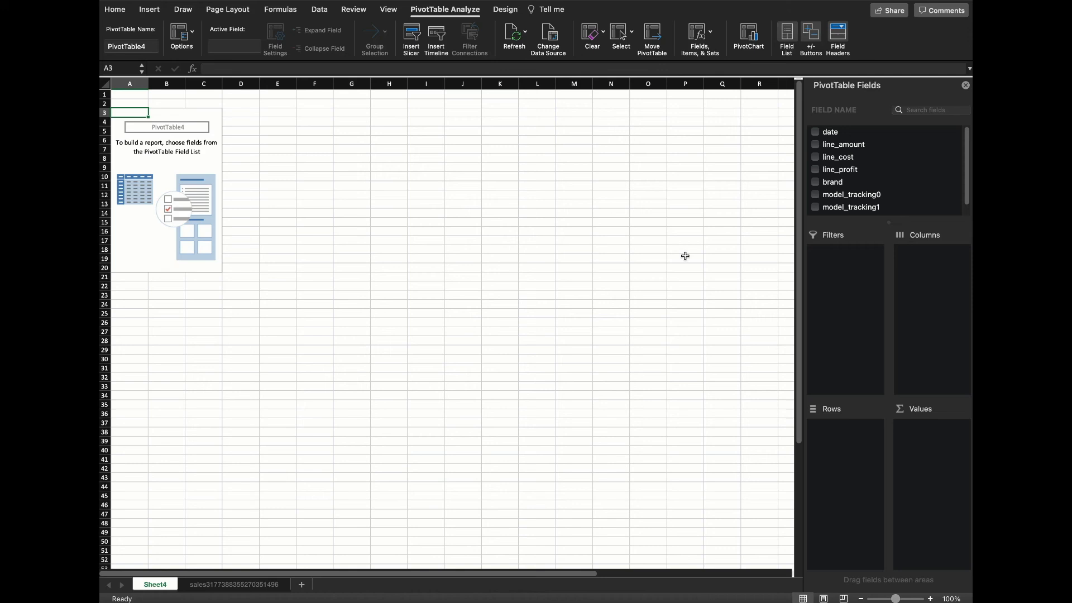
- Set brand as the new PivotTable's row field, with the sums of line_amount, line_cost and line_profit as values
{"action": "left_click", "coordinate": [816, 182]}
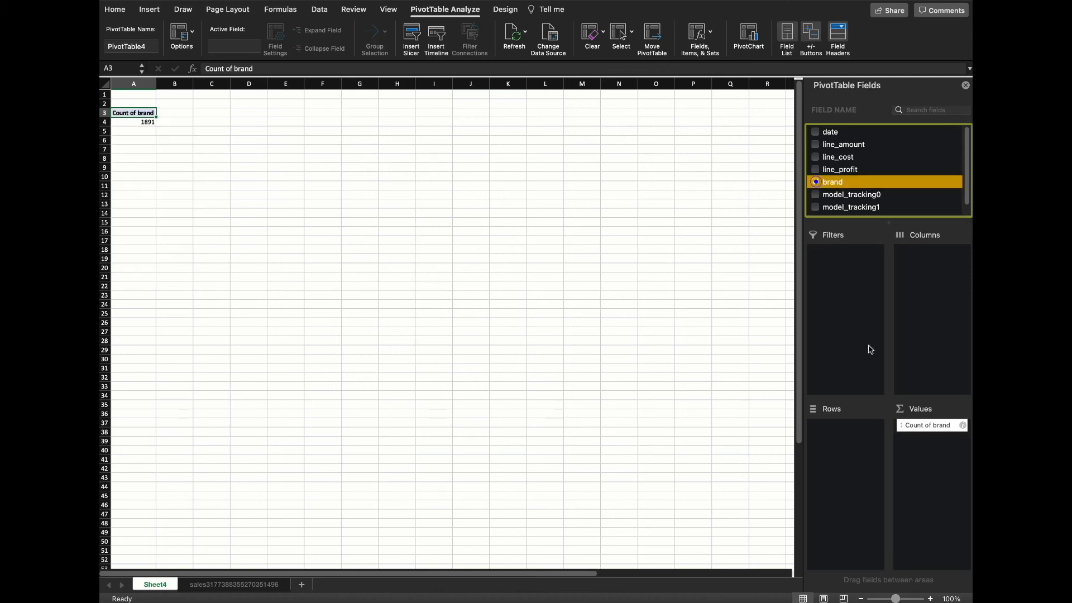
{"action": "left_click_drag", "start_coordinate": [926, 425], "coordinate": [864, 439]}
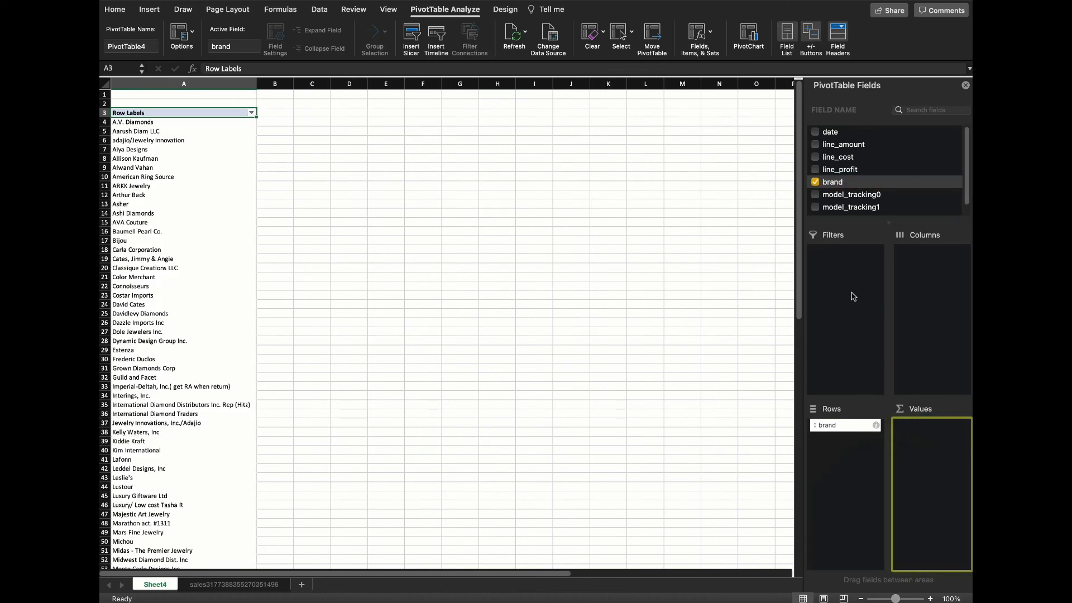
{"action": "left_click", "coordinate": [815, 144]}
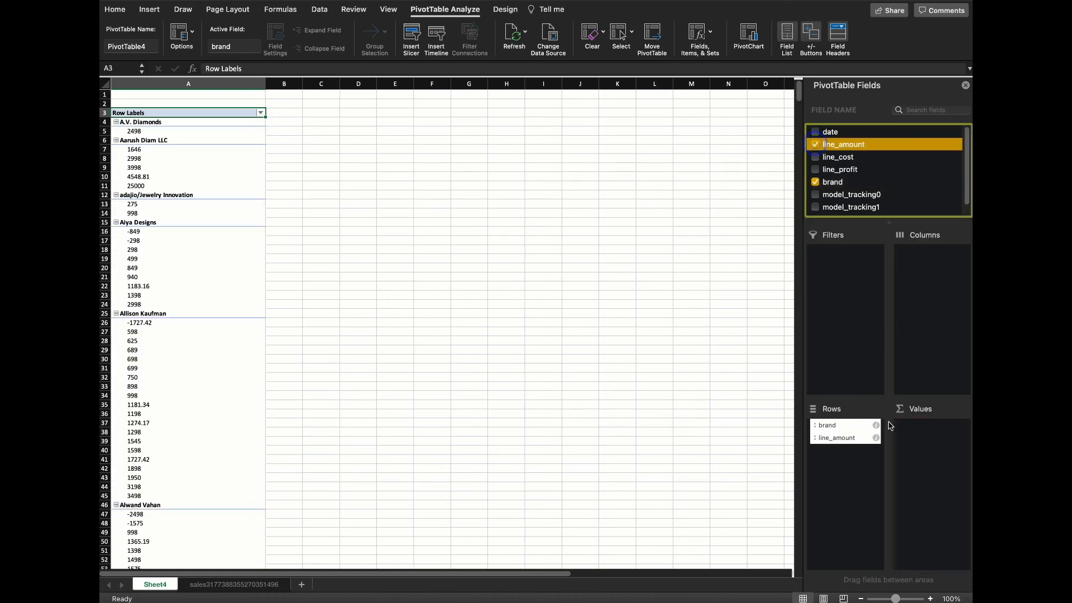
{"action": "left_click_drag", "start_coordinate": [847, 438], "coordinate": [926, 443]}
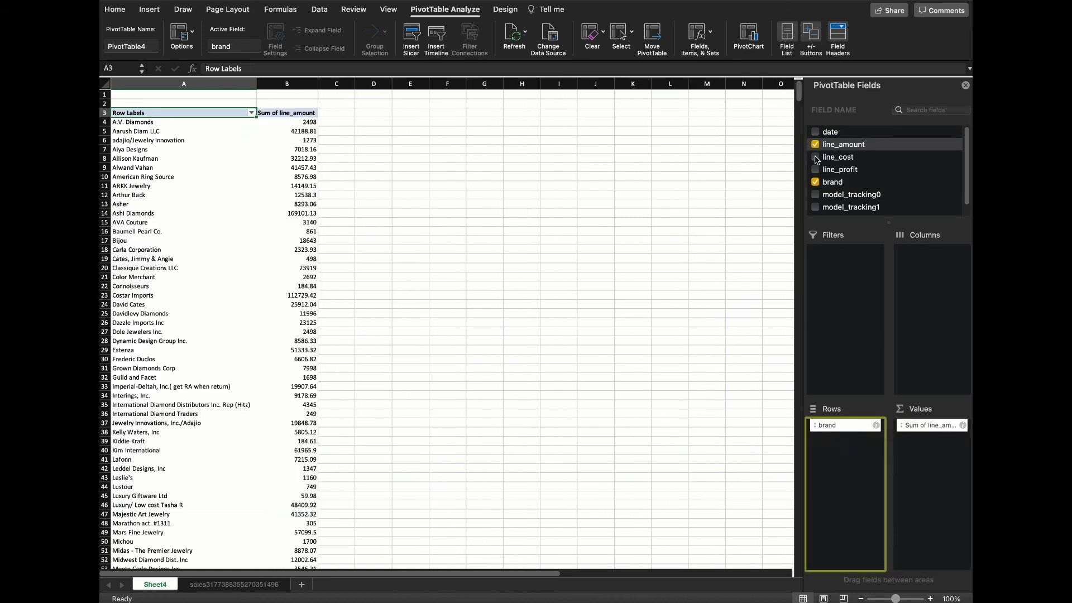
{"action": "left_click", "coordinate": [816, 157]}
{"action": "left_click", "coordinate": [816, 170]}
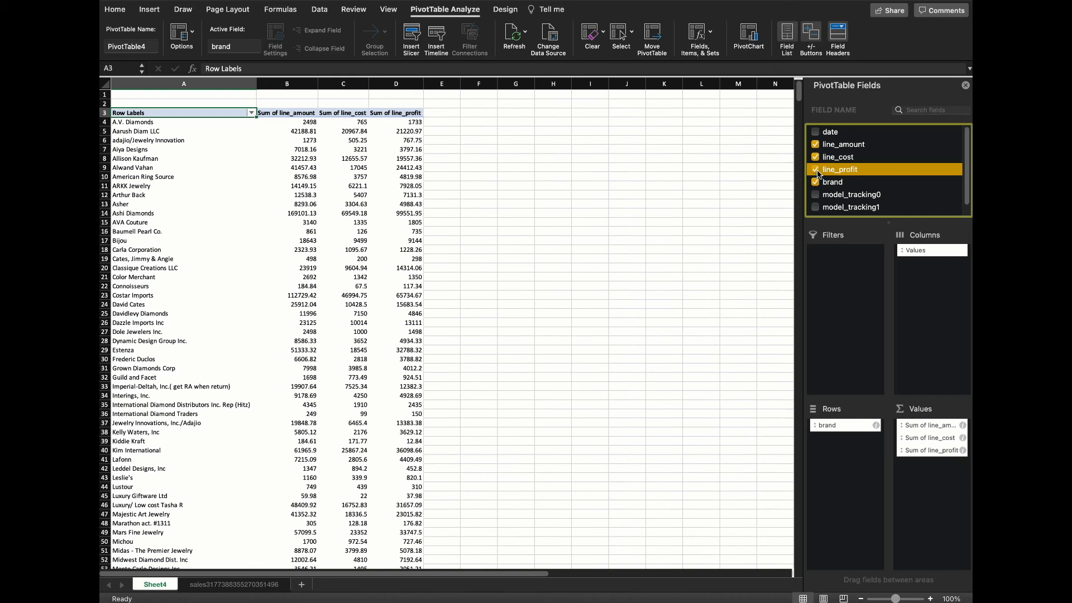